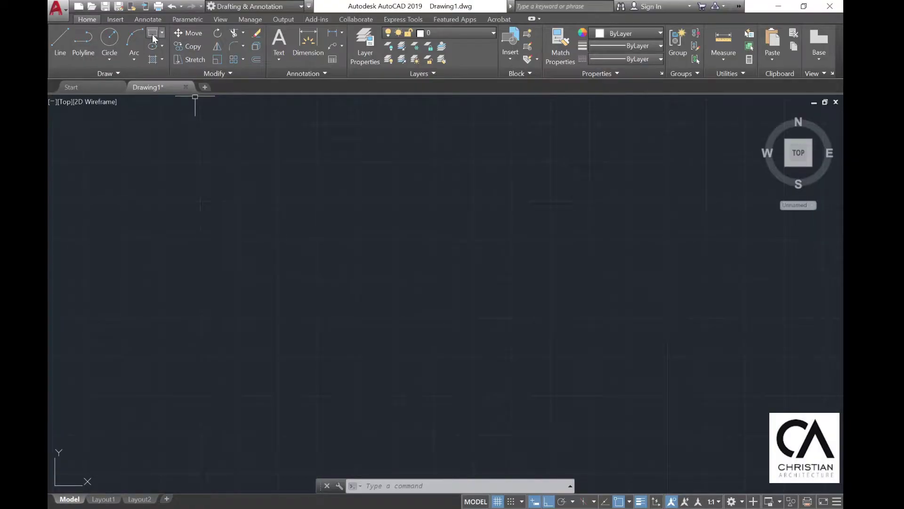
# - Draw a 420 × 297 rectangle from a picked corner and pan it into the centre of the view
pyautogui.click(152, 35)
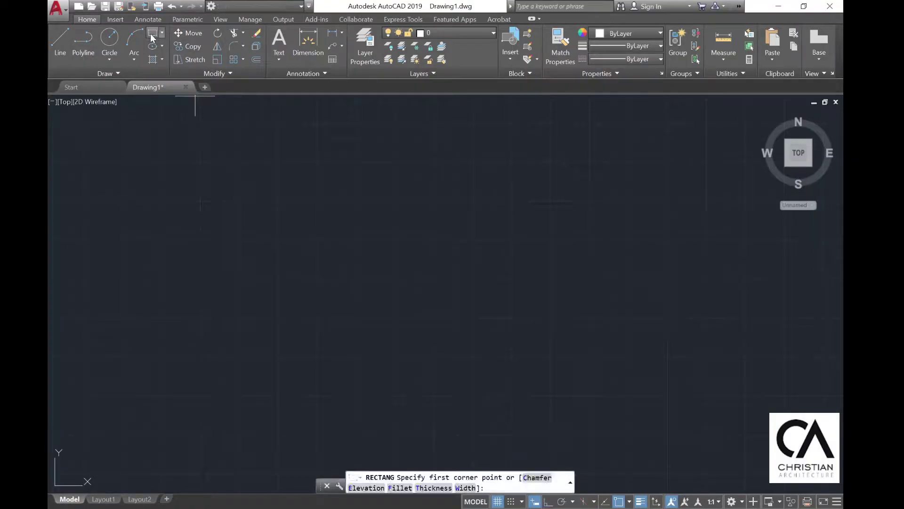
pyautogui.click(196, 436)
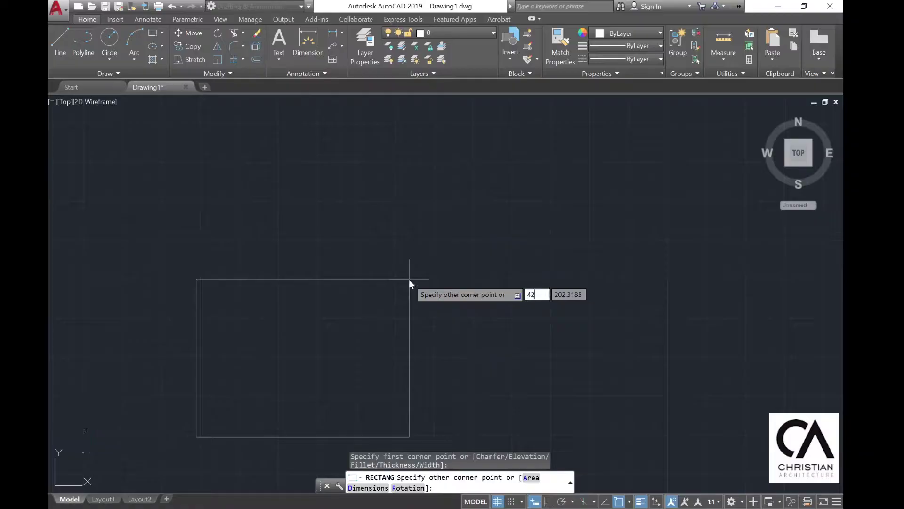
pyautogui.press('Tab')
pyautogui.write('297')
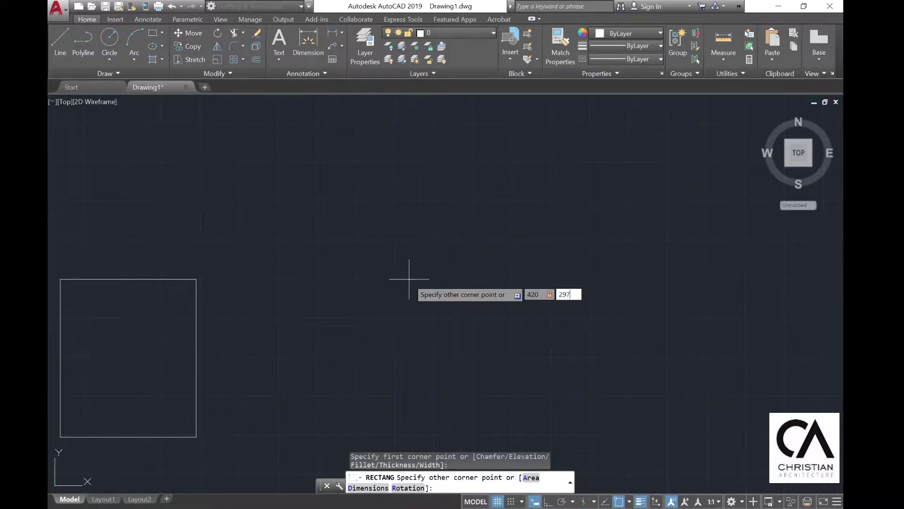
pyautogui.press('Return')
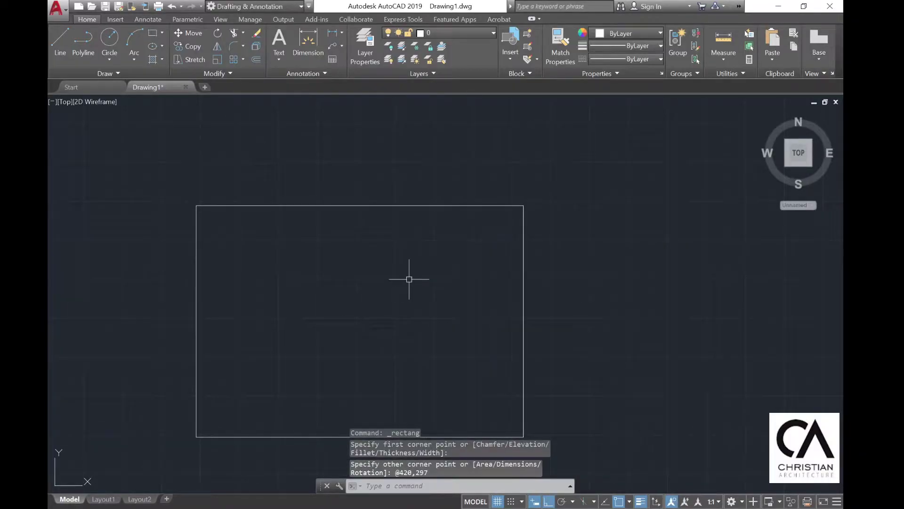
pyautogui.moveTo(408, 281); pyautogui.dragTo(437, 244, button='middle')
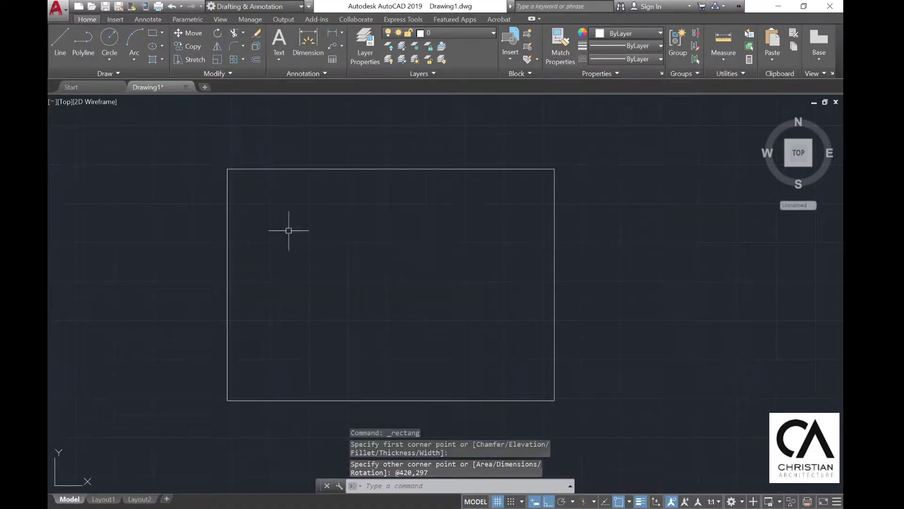
pyautogui.moveTo(277, 253); pyautogui.dragTo(292, 254, button='middle')
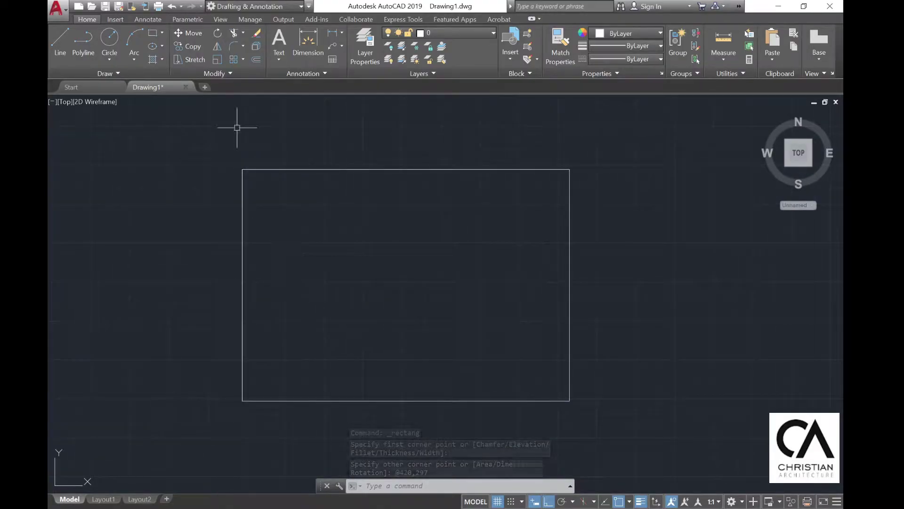
# - Offset the sheet rectangle 5 inward to create the border
pyautogui.click(255, 60)
pyautogui.write('5')
pyautogui.press('Return')
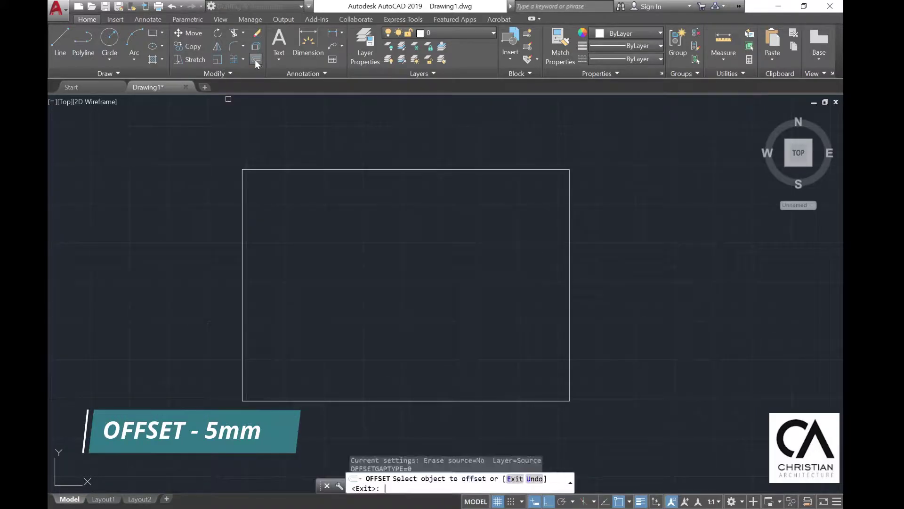
pyautogui.click(333, 170)
pyautogui.click(343, 208)
pyautogui.scroll(2, 283, 421)
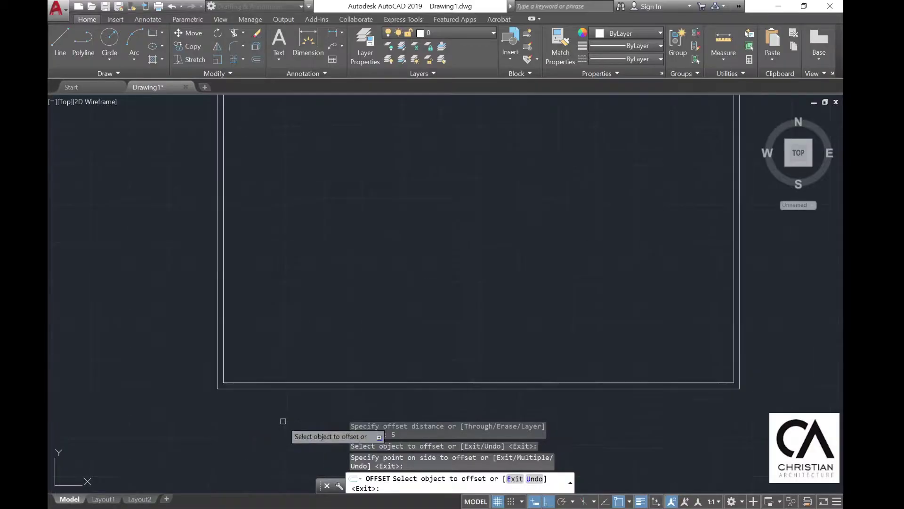
pyautogui.press('Escape')
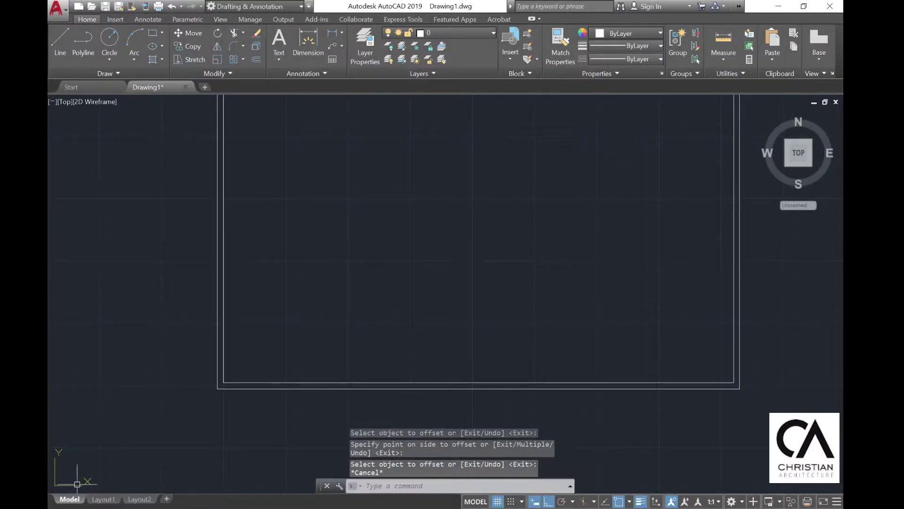
# - Delete the outer 420 × 297 rectangle, keeping only the inset border
pyautogui.click(55, 485)
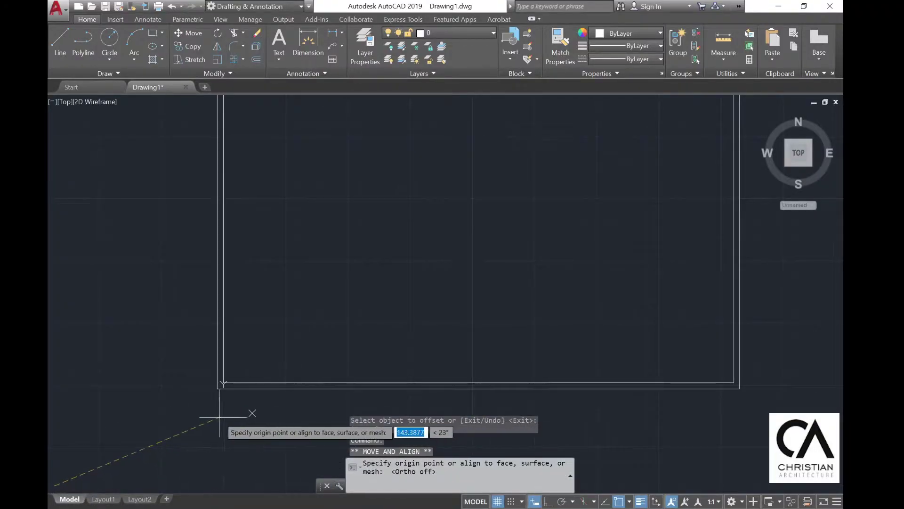
pyautogui.scroll(6, 208, 377)
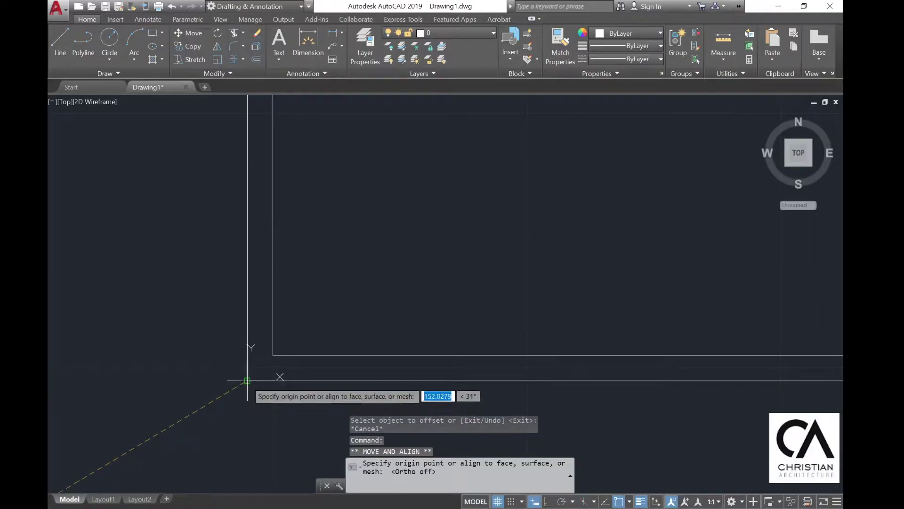
pyautogui.press('Escape')
pyautogui.scroll(3, 252, 366)
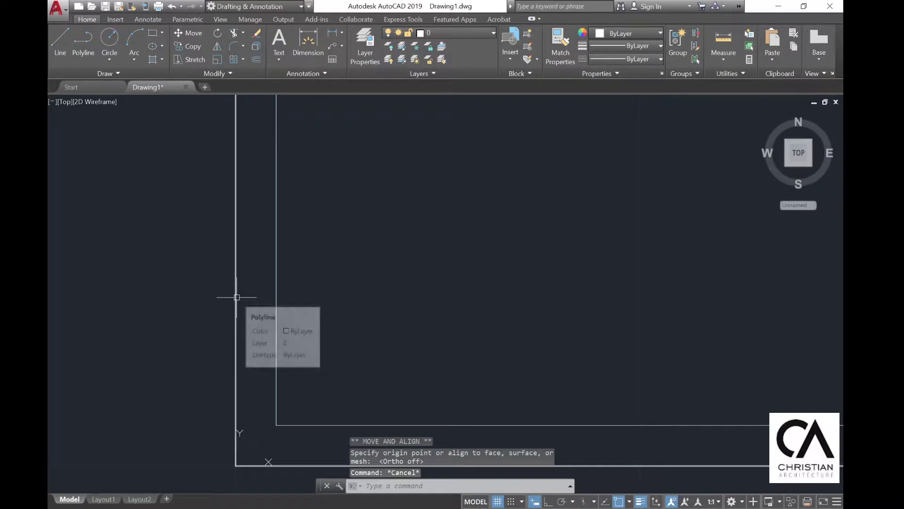
pyautogui.click(237, 297)
pyautogui.press('Delete')
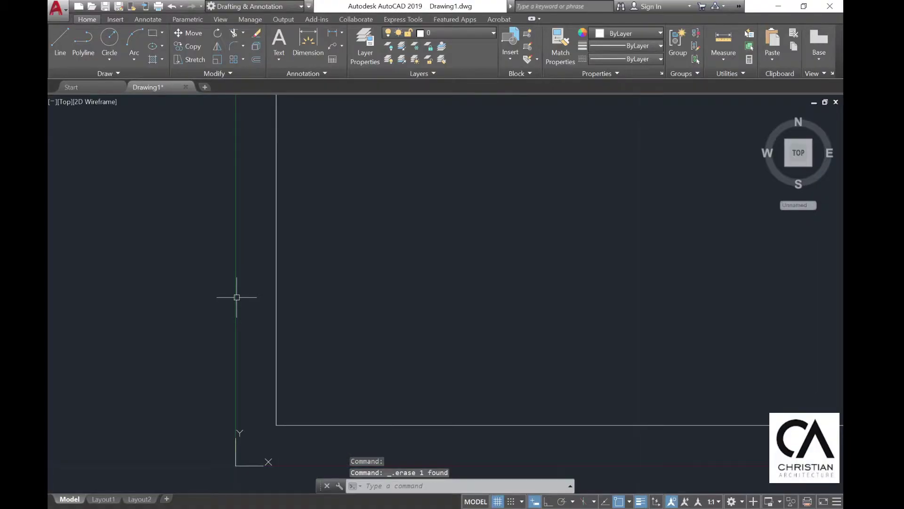
pyautogui.scroll(-2, 203, 297)
pyautogui.scroll(-3, 135, 390)
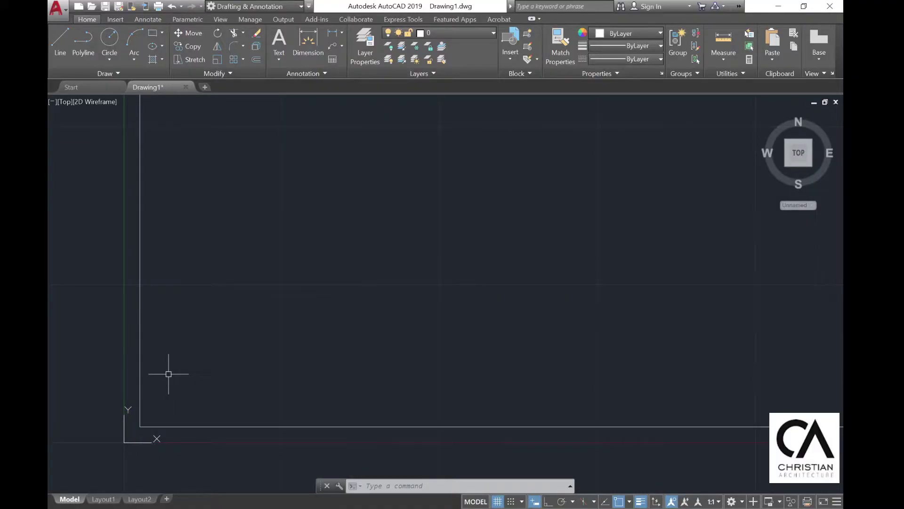
pyautogui.moveTo(168, 382); pyautogui.dragTo(144, 388, button='middle')
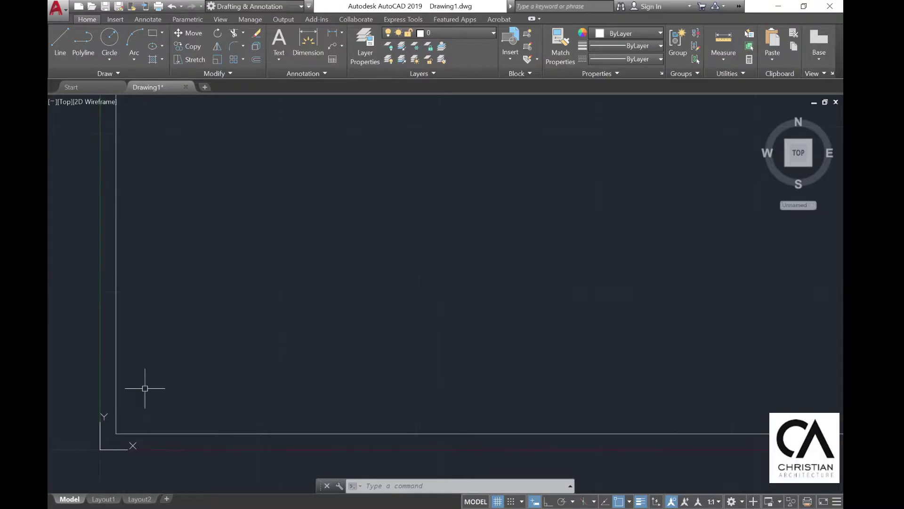
pyautogui.scroll(-3, 370, 210)
pyautogui.scroll(2, 307, 303)
pyautogui.scroll(-2, 342, 245)
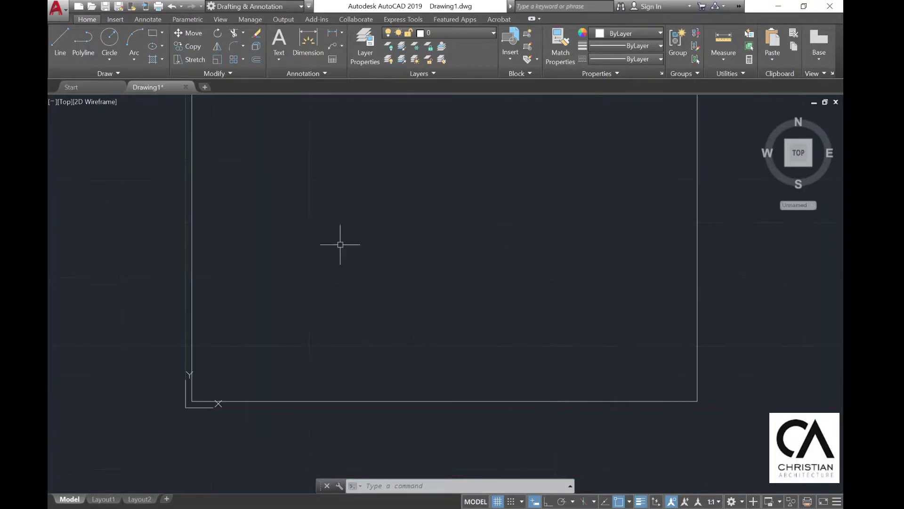
pyautogui.moveTo(342, 245)
pyautogui.mouseDown(button='middle')
pyautogui.moveTo(366, 272)
pyautogui.moveTo(358, 285)
pyautogui.mouseUp(button='middle')
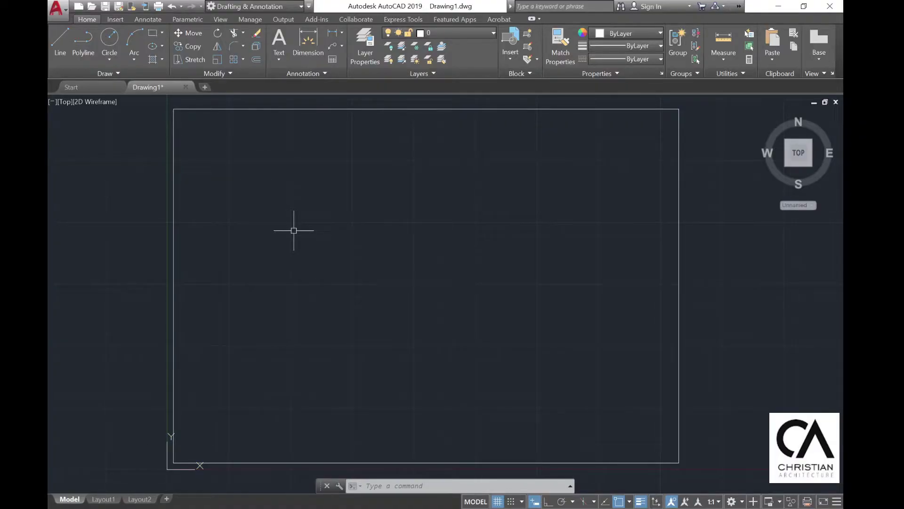
# - Explode the border and offset its right edge inward twice at 25 mm
pyautogui.click(255, 49)
pyautogui.click(678, 249)
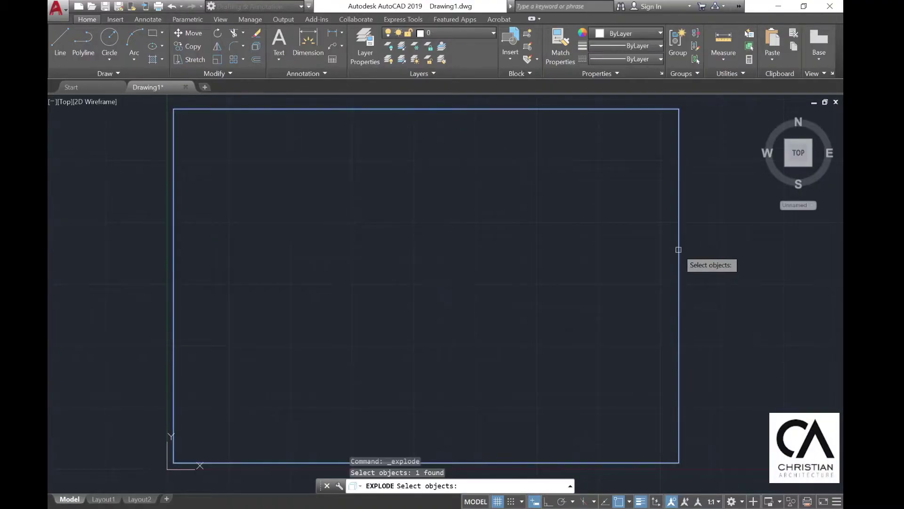
pyautogui.press('Return')
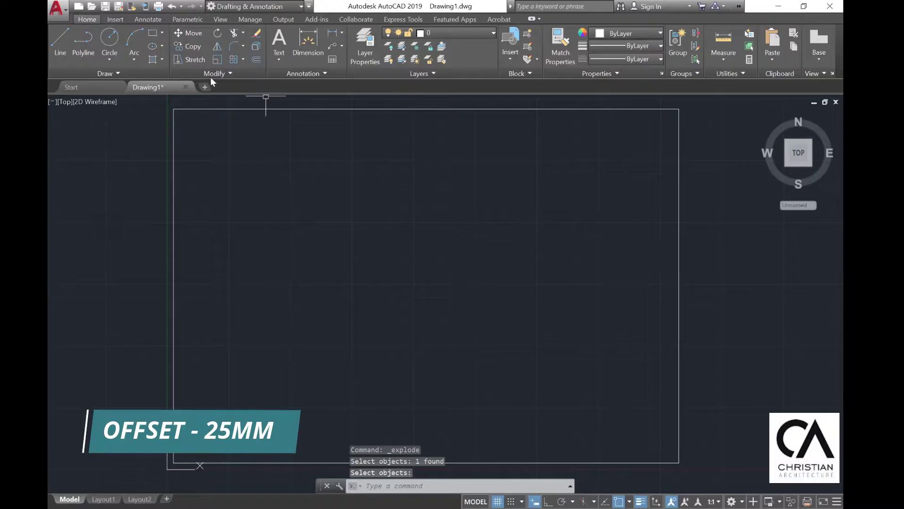
pyautogui.click(258, 61)
pyautogui.write('25')
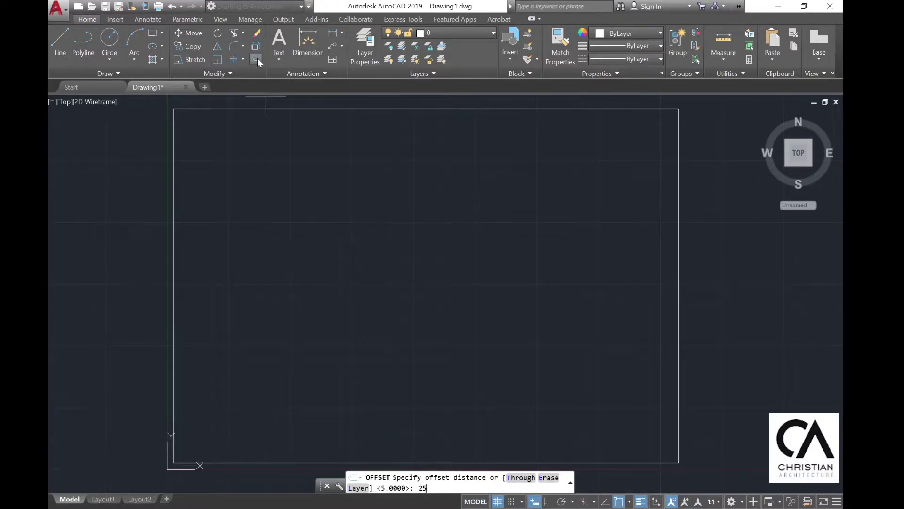
pyautogui.press('Return')
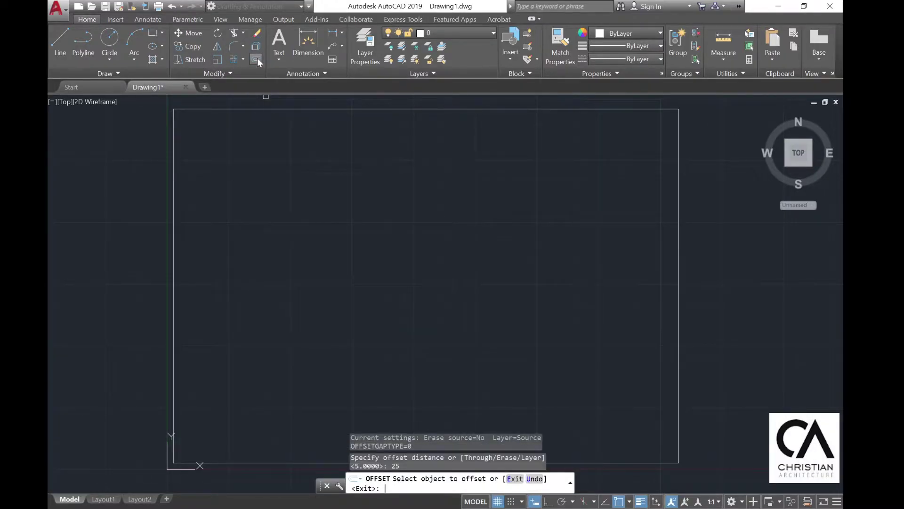
pyautogui.click(679, 254)
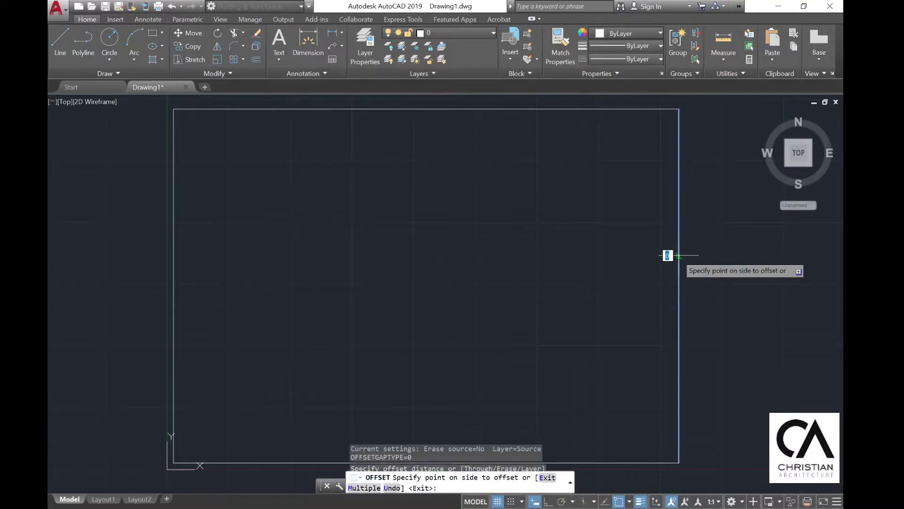
pyautogui.click(647, 261)
pyautogui.click(648, 261)
pyautogui.click(588, 258)
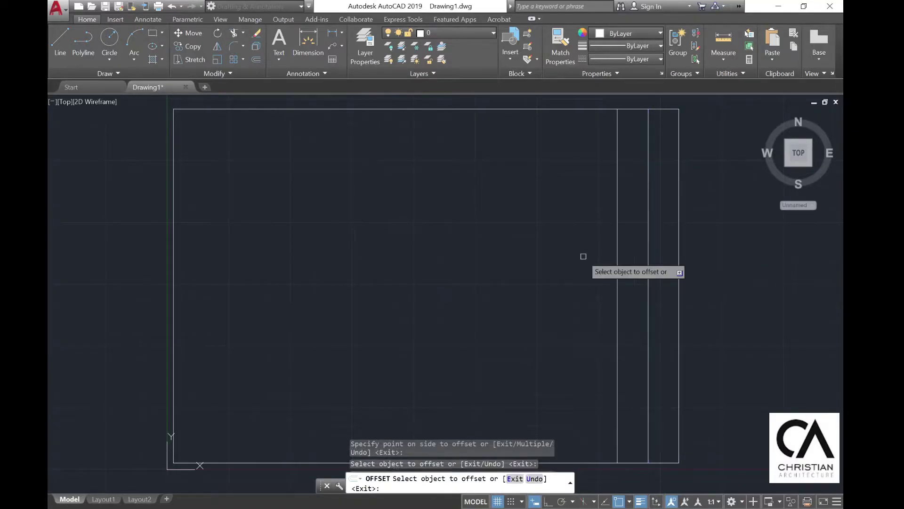
pyautogui.press('Escape')
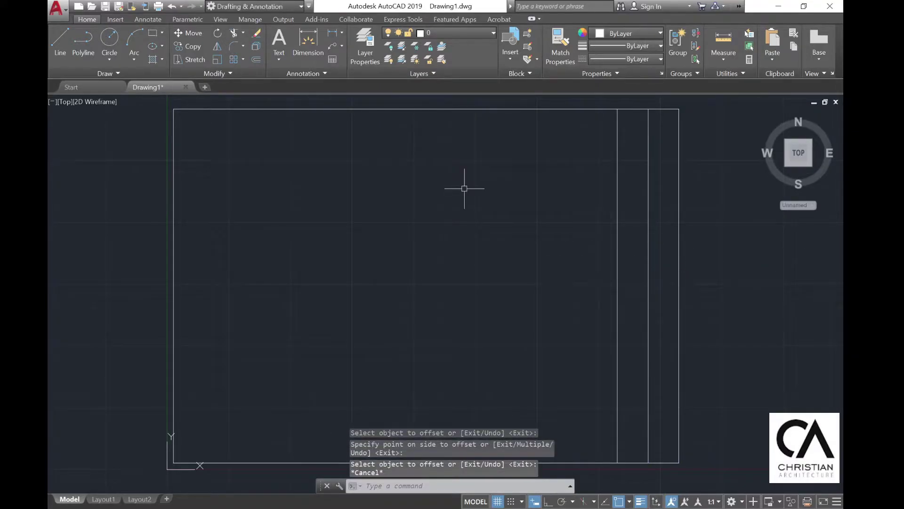
# - Add three horizontal lines 10 mm apart above the bottom edge
pyautogui.click(257, 60)
pyautogui.write('10')
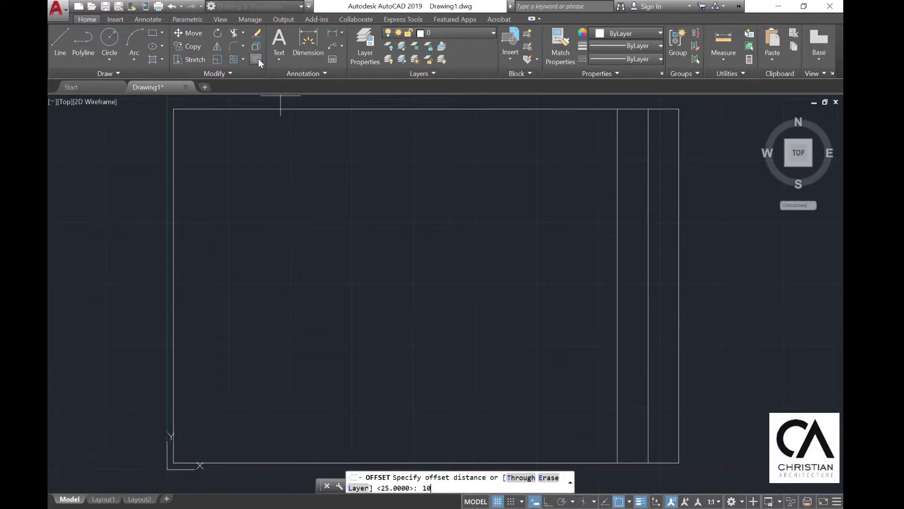
pyautogui.press('Return')
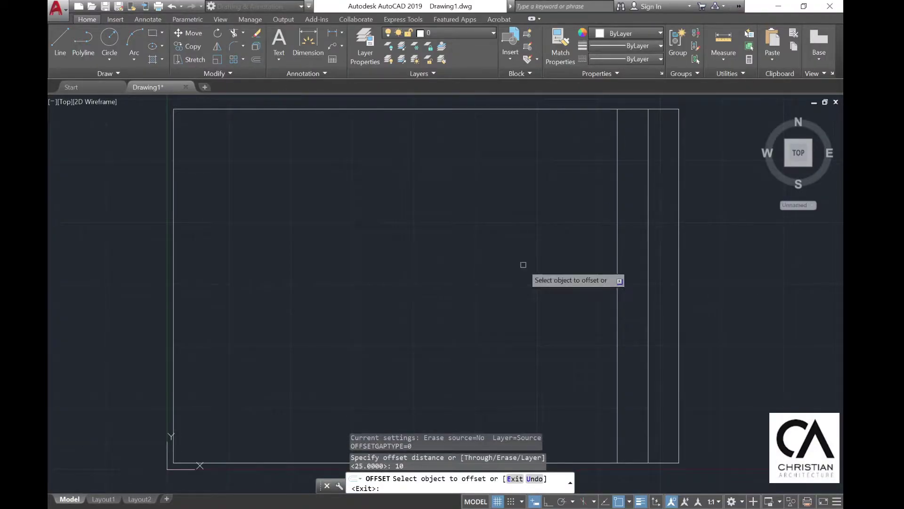
pyautogui.scroll(2, 634, 466)
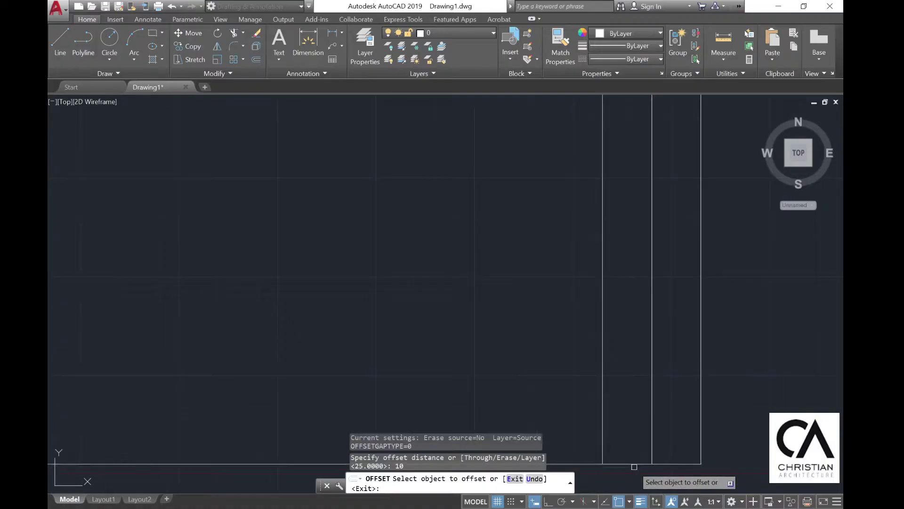
pyautogui.click(634, 465)
pyautogui.click(629, 429)
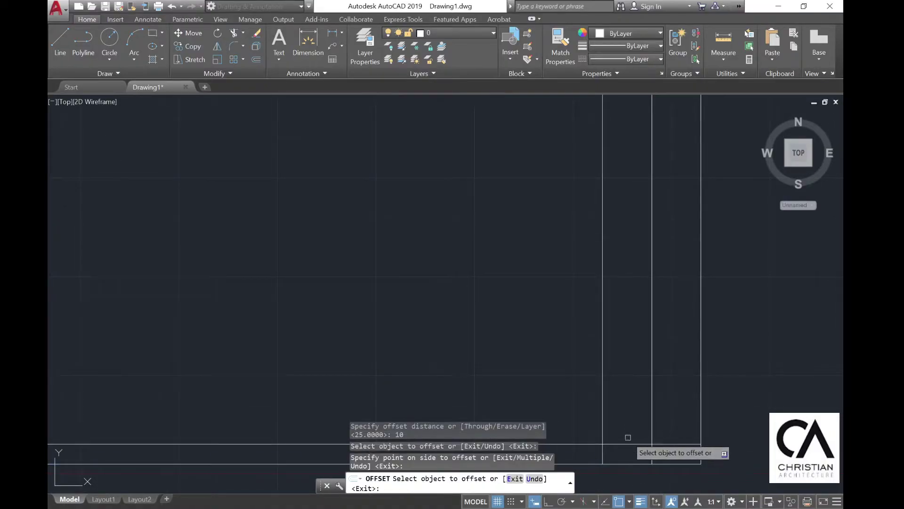
pyautogui.click(630, 443)
pyautogui.click(631, 429)
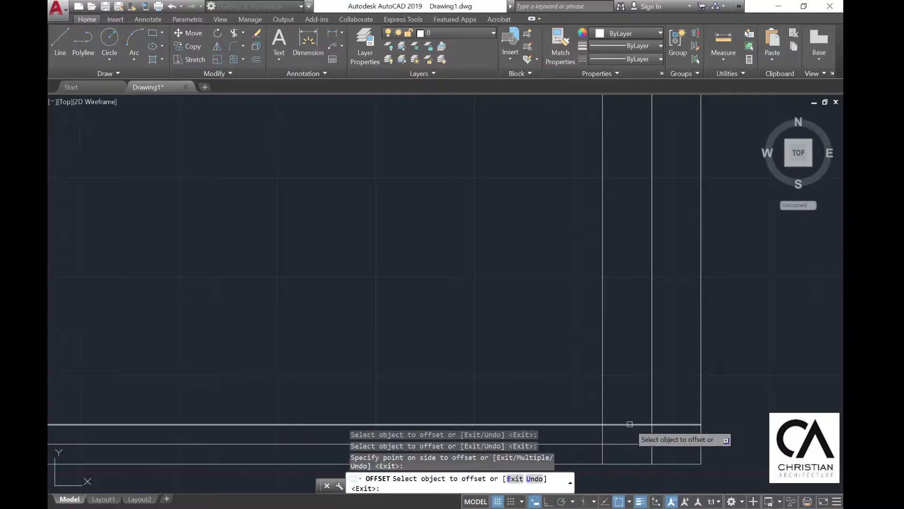
pyautogui.click(630, 425)
pyautogui.click(629, 388)
pyautogui.press('Escape')
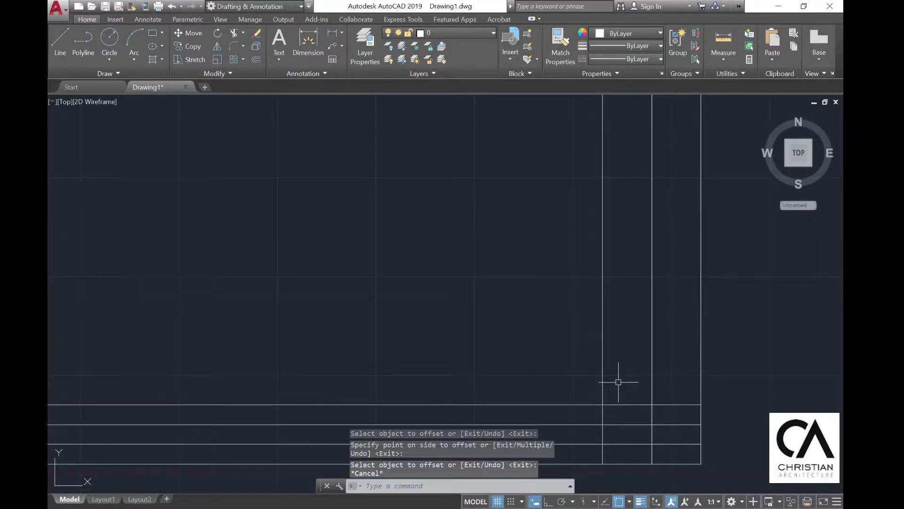
# - Trim the horizontal lines left of the title-block column edge
pyautogui.click(234, 34)
pyautogui.click(619, 445)
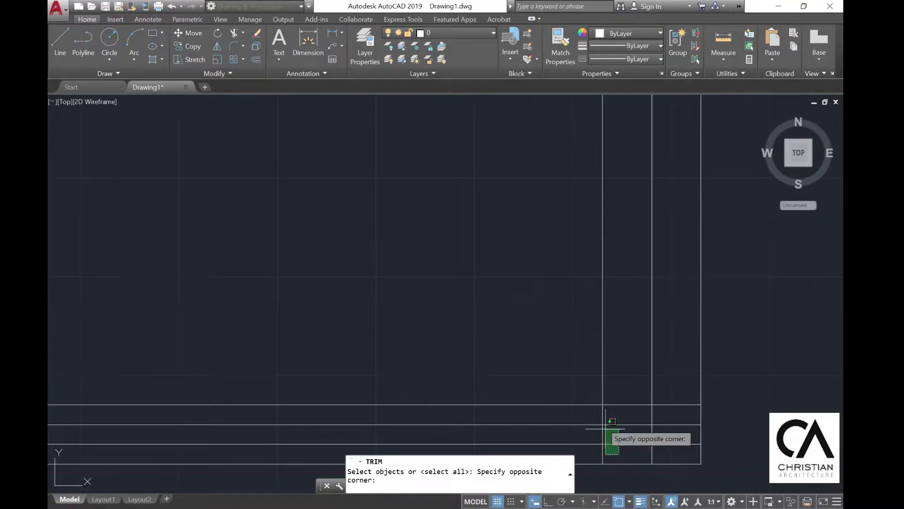
pyautogui.click(588, 377)
pyautogui.press('Return')
pyautogui.click(587, 445)
pyautogui.click(566, 377)
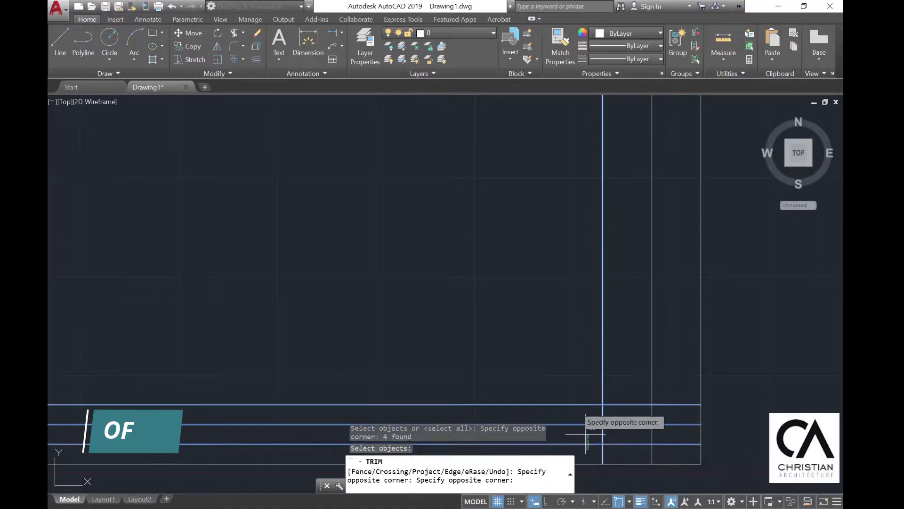
pyautogui.press('Escape')
pyautogui.moveTo(696, 357); pyautogui.dragTo(624, 342, button='middle')
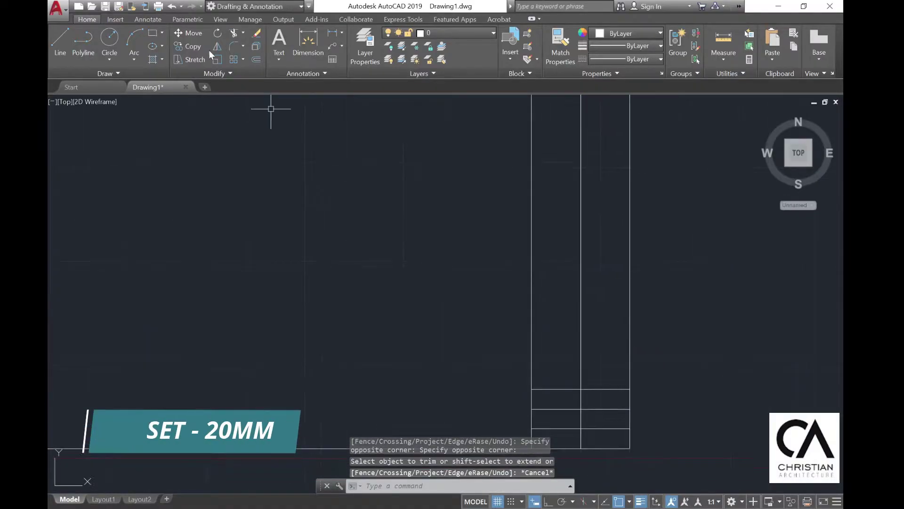
# - Add row lines above the bottom rows: one offset 20, then two more offset 30
pyautogui.click(255, 62)
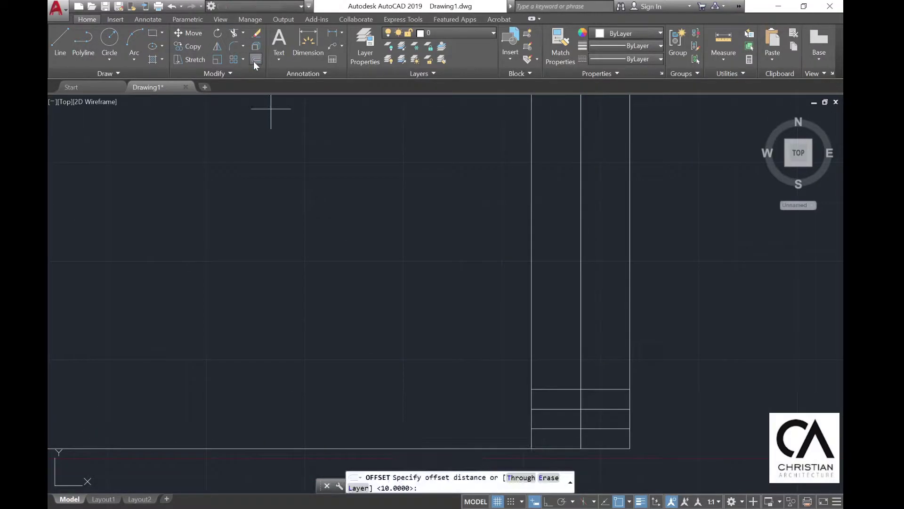
pyautogui.write('20')
pyautogui.press('Return')
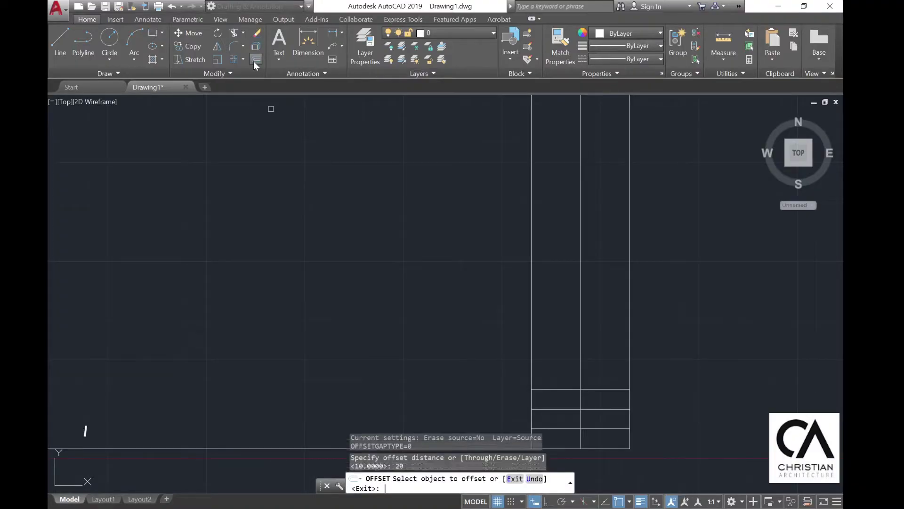
pyautogui.click(610, 389)
pyautogui.click(602, 358)
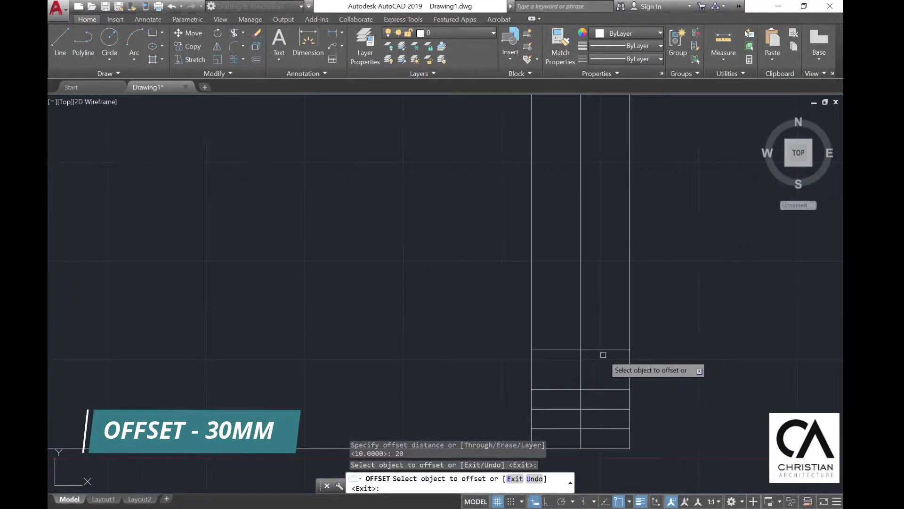
pyautogui.click(254, 63)
pyautogui.press('Return')
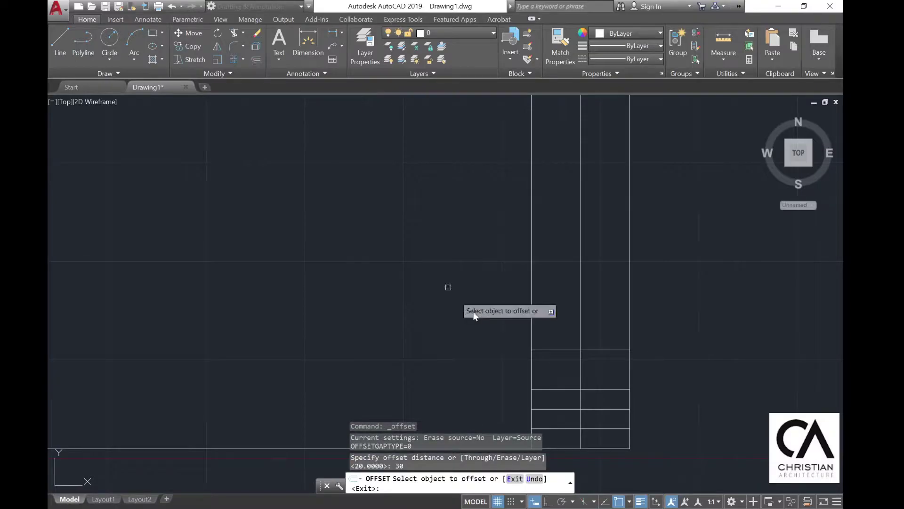
pyautogui.click(599, 349)
pyautogui.click(597, 297)
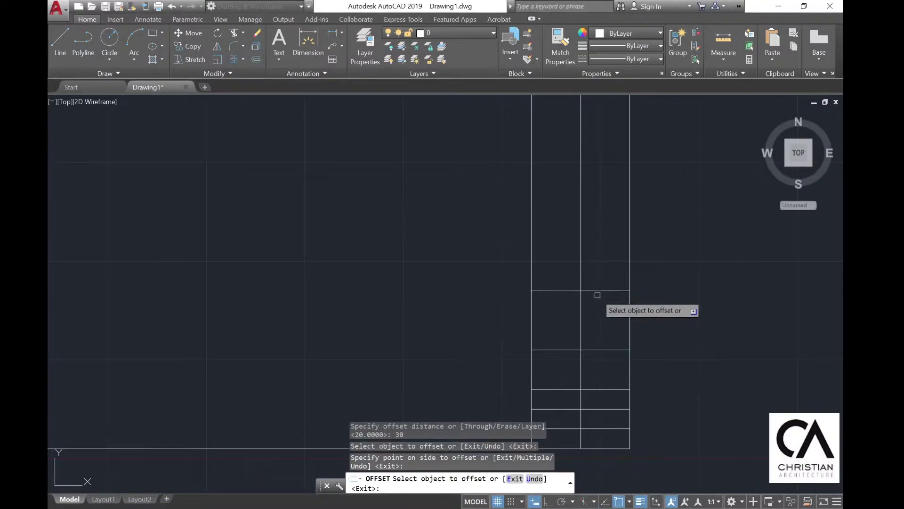
pyautogui.click(589, 290)
pyautogui.click(600, 230)
pyautogui.press('Escape')
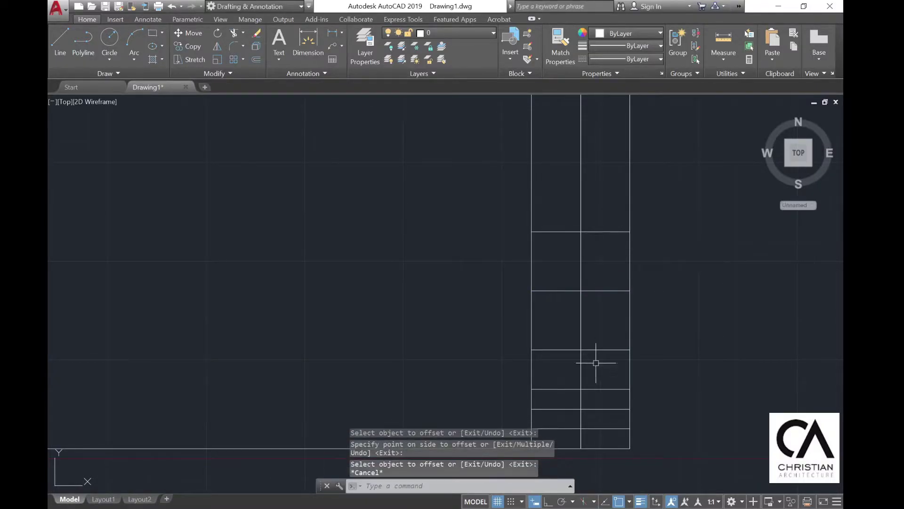
# - Trim the middle divider so it only splits the bottom rows
pyautogui.click(235, 36)
pyautogui.click(585, 394)
pyautogui.click(565, 367)
pyautogui.press('Return')
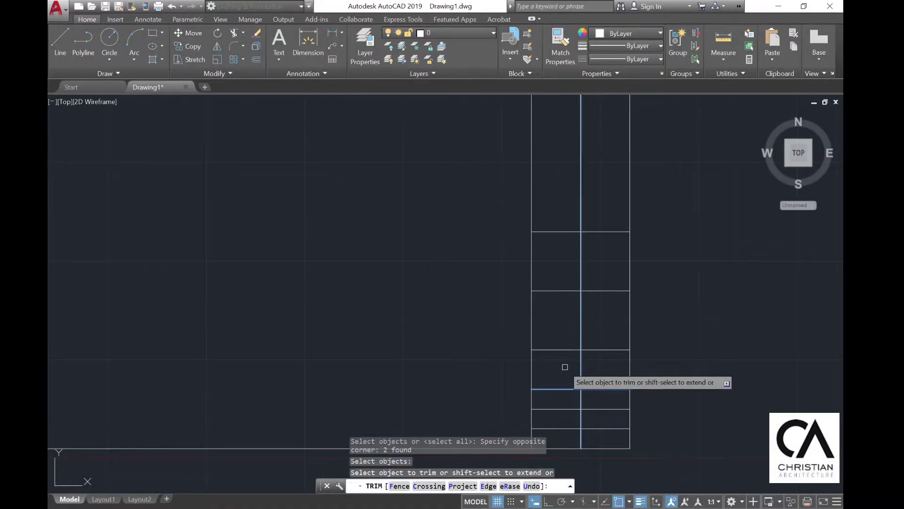
pyautogui.click(582, 371)
pyautogui.press('Escape')
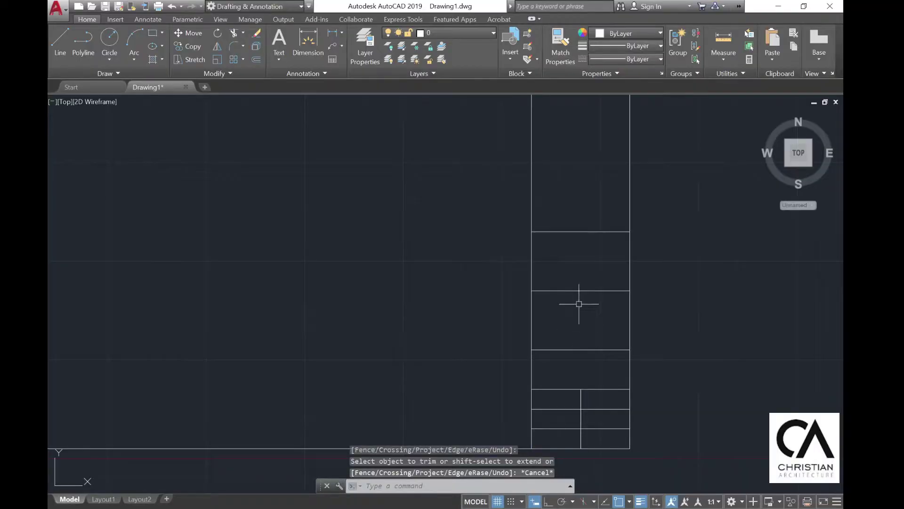
pyautogui.scroll(-5, 578, 303)
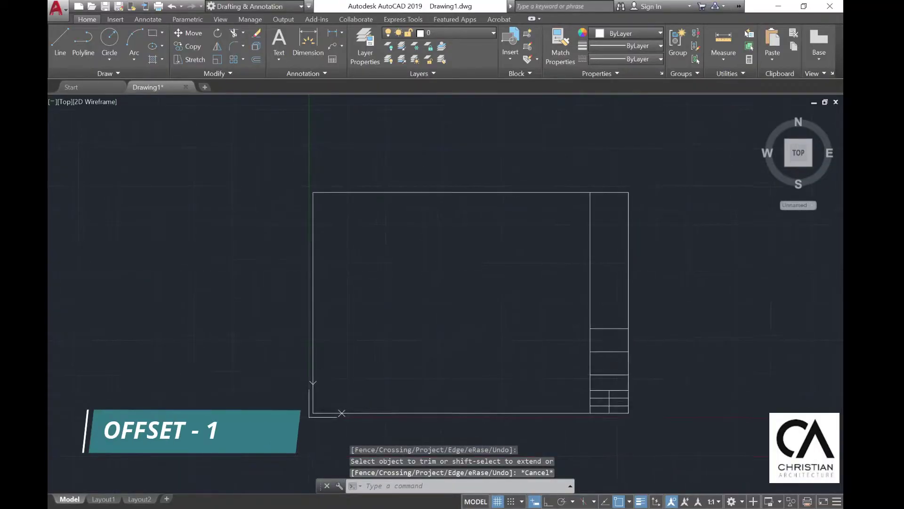
# - Offset the title block's left vertical line 1 mm to the left
pyautogui.scroll(2, 602, 346)
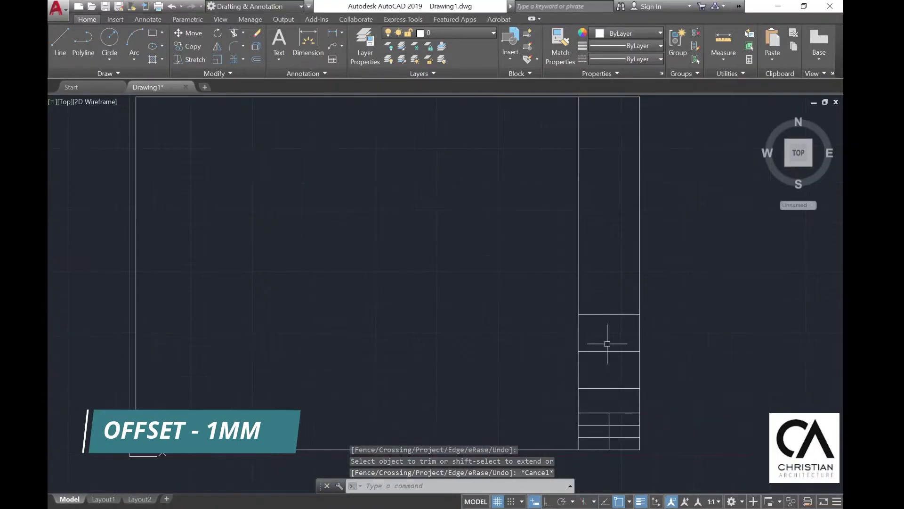
pyautogui.click(257, 60)
pyautogui.write('1')
pyautogui.press('Return')
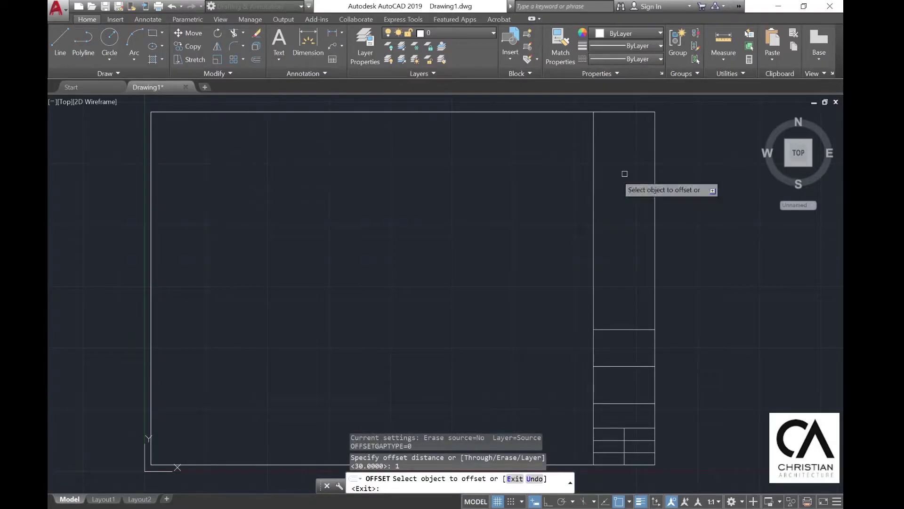
pyautogui.click(593, 181)
pyautogui.click(548, 185)
pyautogui.press('Escape')
pyautogui.scroll(5, 588, 160)
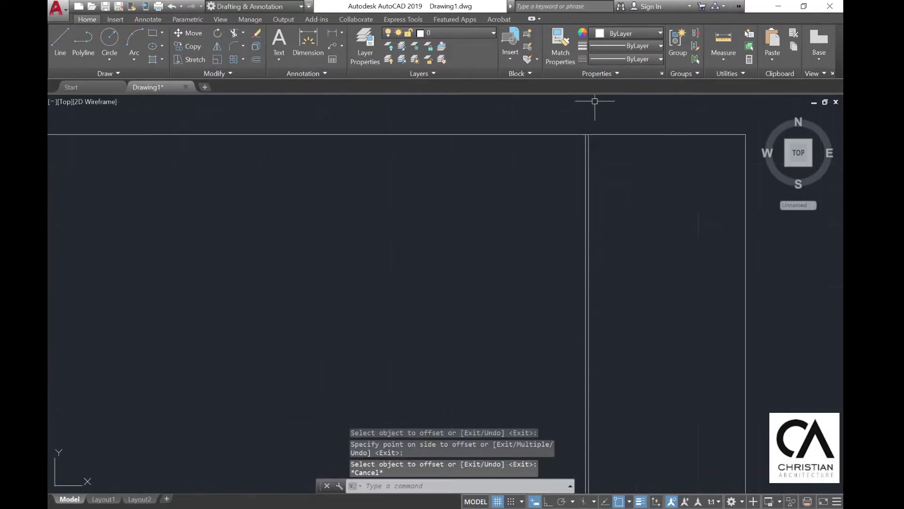
# - Trim the new line's ends at the sheet border with TR
pyautogui.write('tr')
pyautogui.press('Return')
pyautogui.moveTo(595, 187); pyautogui.dragTo(532, 130)
pyautogui.press('Return')
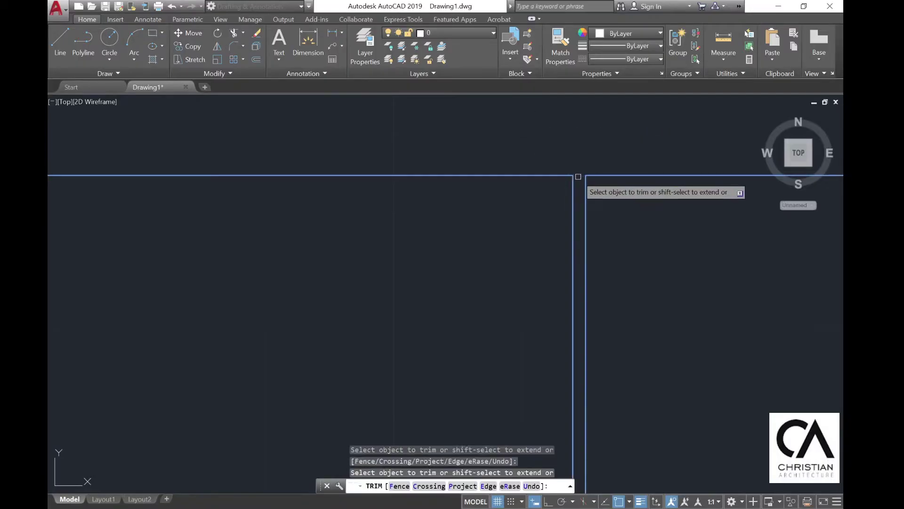
pyautogui.scroll(-4, 581, 197)
pyautogui.scroll(6, 557, 351)
pyautogui.press('Escape')
pyautogui.scroll(-5, 376, 332)
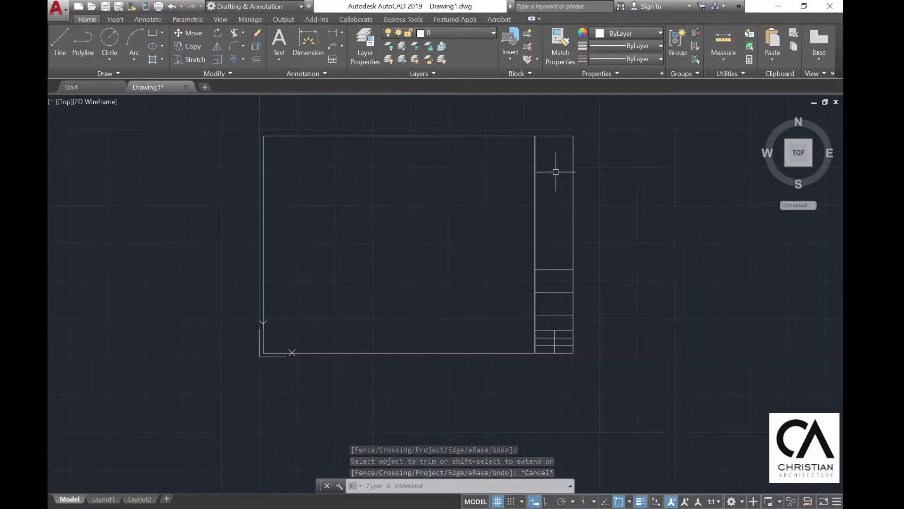
pyautogui.scroll(2, 554, 213)
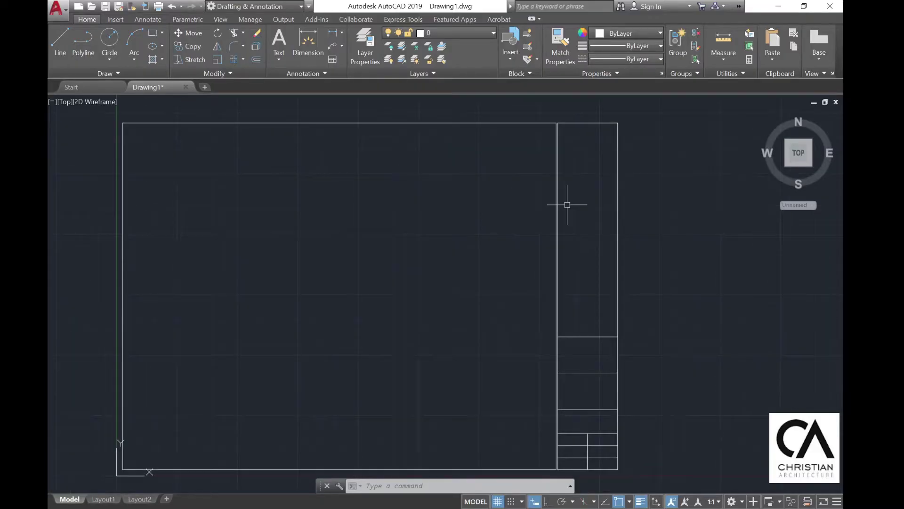
pyautogui.click(273, 41)
# - Write a 'CLIENT:' multiline text label in the title block and set its height to 2
pyautogui.scroll(4, 589, 379)
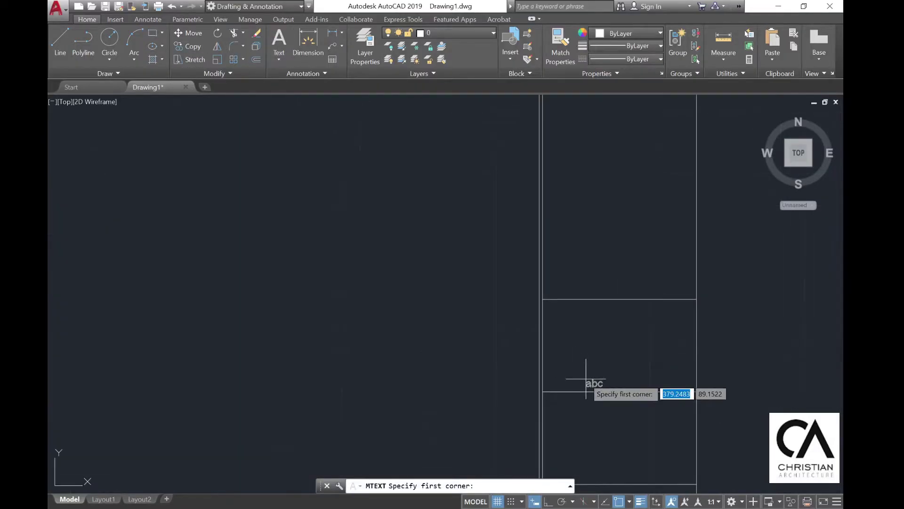
pyautogui.moveTo(589, 380); pyautogui.dragTo(478, 196, button='middle')
pyautogui.click(461, 188)
pyautogui.click(542, 219)
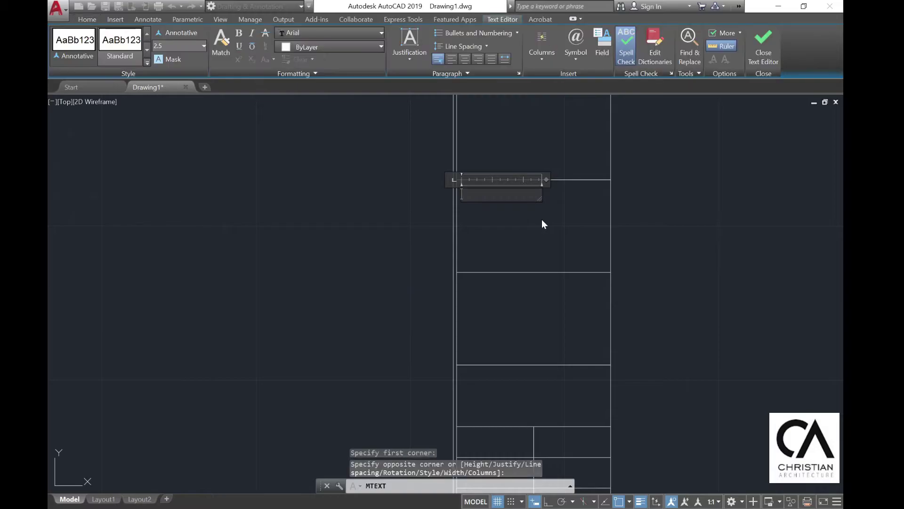
pyautogui.write('CLIENT')
pyautogui.click(541, 219)
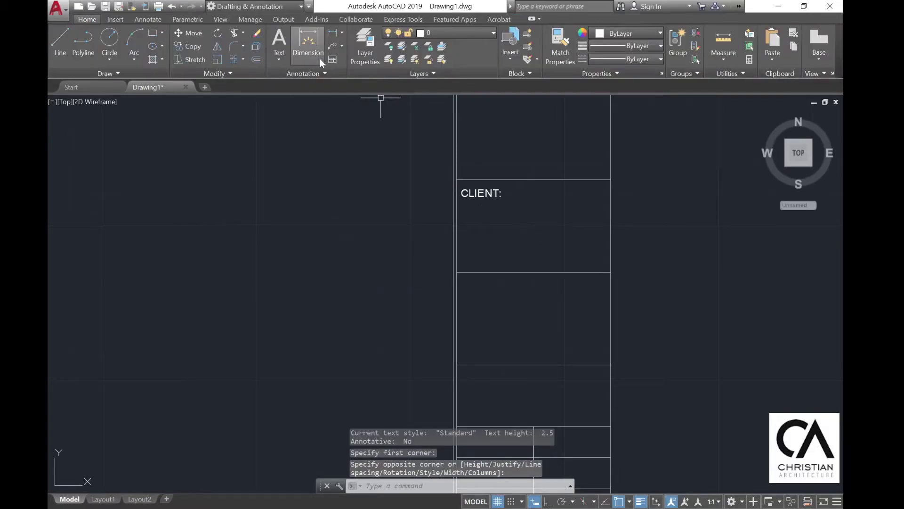
pyautogui.click(484, 191)
pyautogui.write('PR')
pyautogui.press('Return')
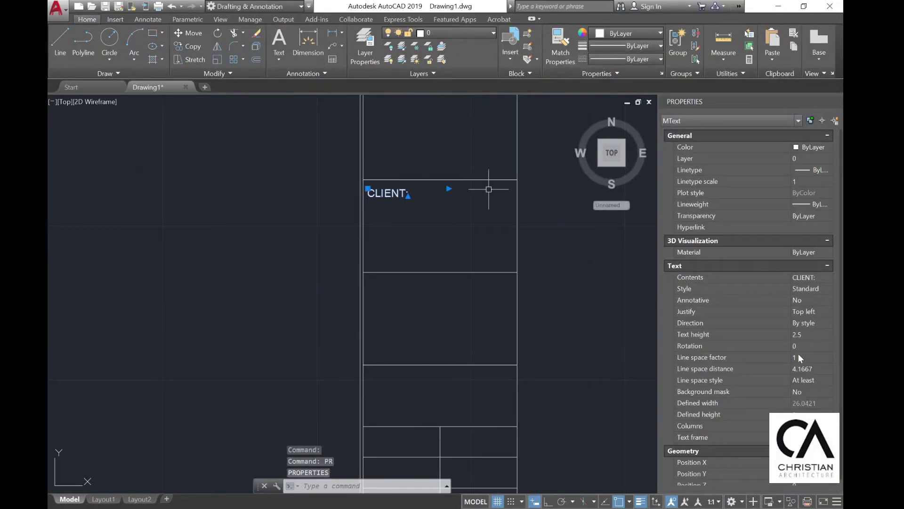
pyautogui.press('Escape')
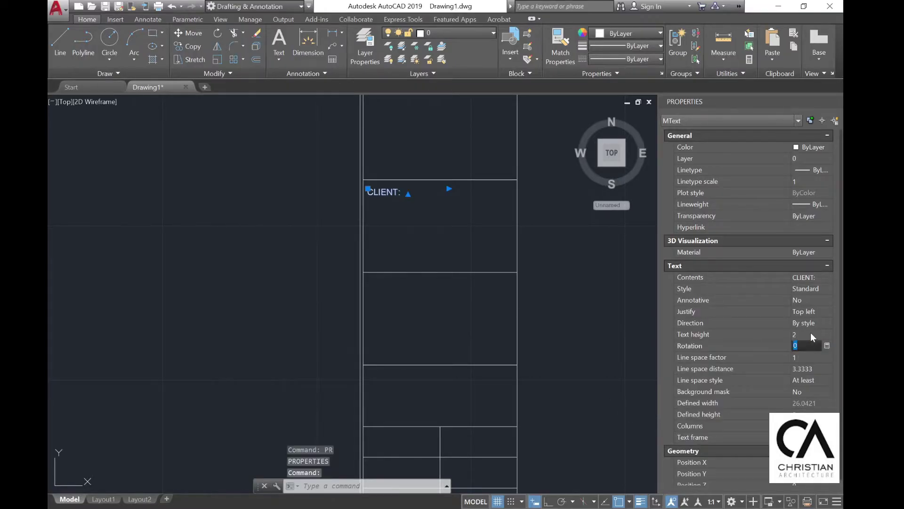
# - Copy the CLIENT: label into the row below
pyautogui.click(186, 47)
pyautogui.scroll(6, 400, 198)
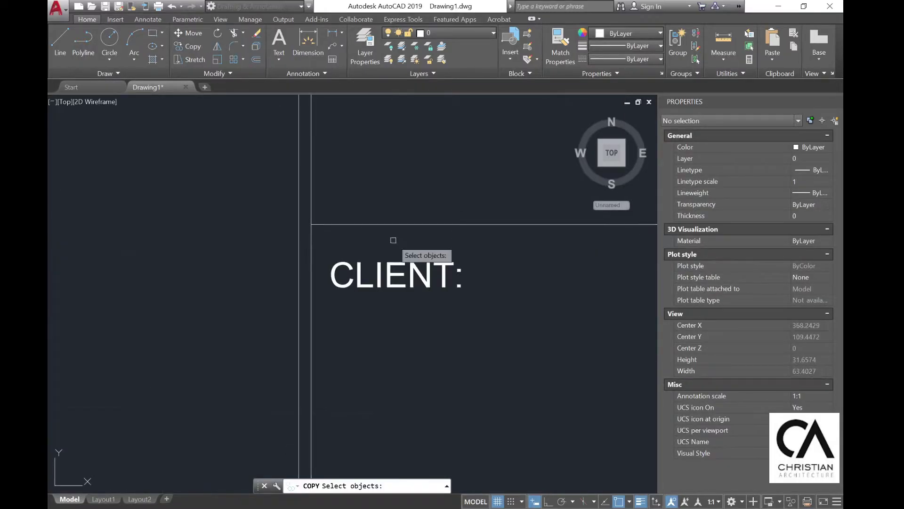
pyautogui.click(347, 236)
pyautogui.press('Return')
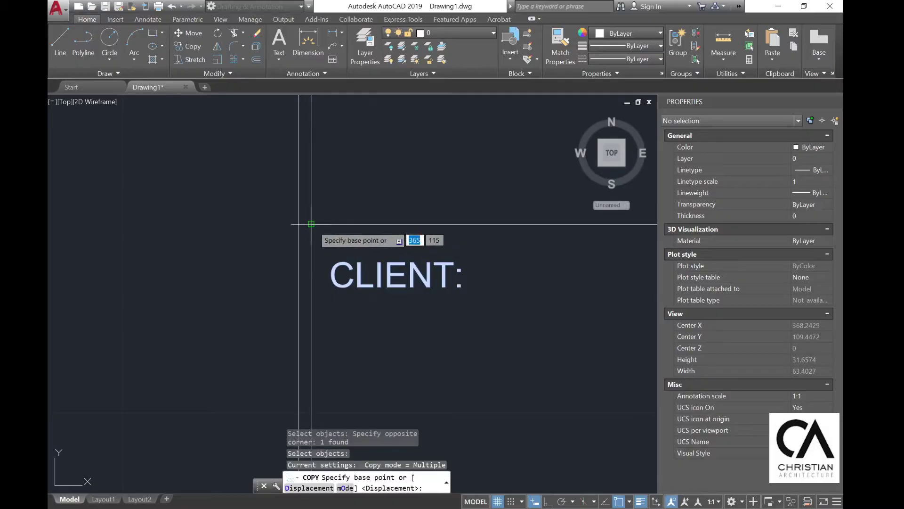
pyautogui.click(311, 224)
pyautogui.scroll(-5, 315, 288)
pyautogui.scroll(5, 323, 298)
pyautogui.click(327, 254)
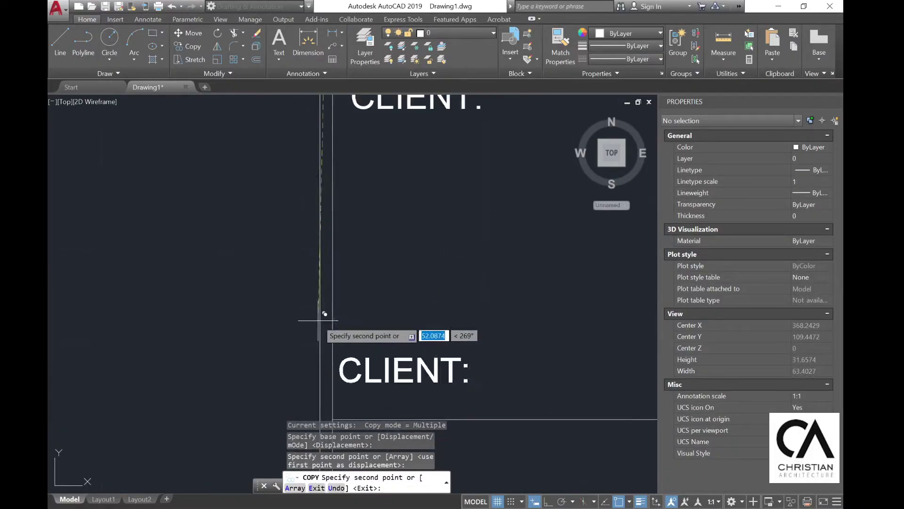
pyautogui.scroll(2, 339, 264)
pyautogui.scroll(-5, 377, 311)
pyautogui.scroll(5, 323, 257)
pyautogui.press('Escape')
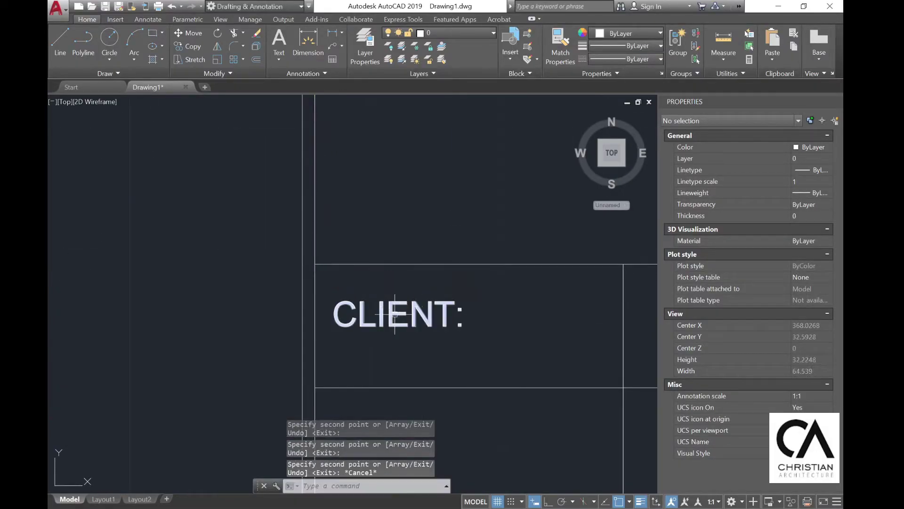
pyautogui.write('m')
pyautogui.press('Return')
pyautogui.click(405, 310)
pyautogui.press('Return')
pyautogui.click(401, 291)
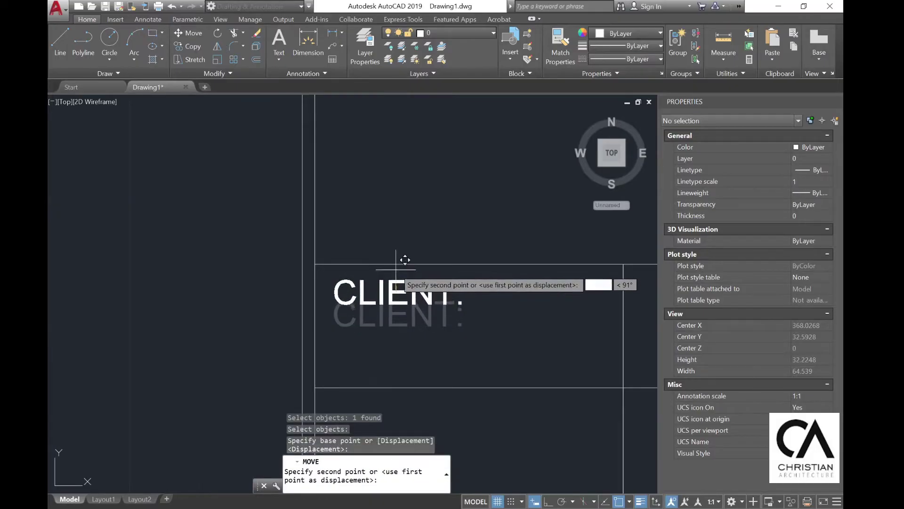
pyautogui.press('Escape')
# - Copy CLIENT: labels into the lower rows and the right-hand cells of the split rows
pyautogui.click(186, 46)
pyautogui.click(377, 285)
pyautogui.press('Return')
pyautogui.click(316, 264)
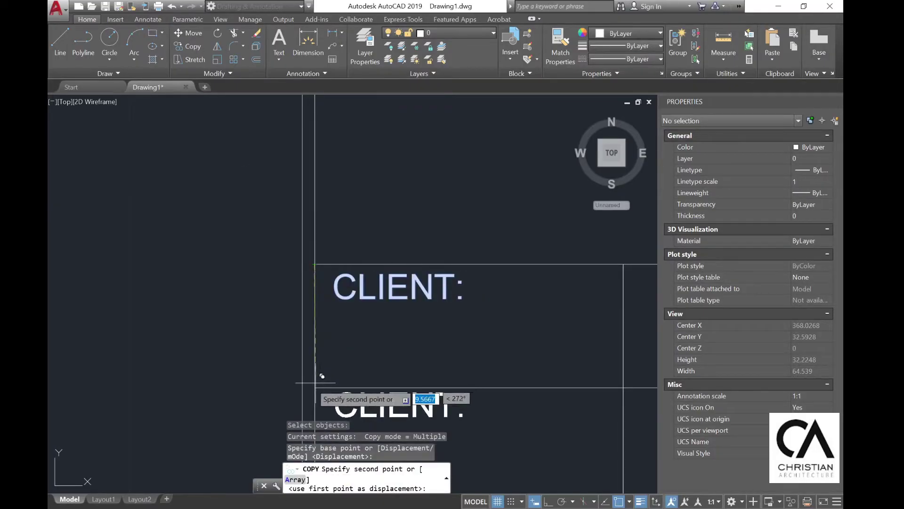
pyautogui.scroll(-4, 321, 235)
pyautogui.click(326, 341)
pyautogui.press('Return')
pyautogui.press('Return')
pyautogui.click(348, 220)
pyautogui.click(348, 269)
pyautogui.click(348, 318)
pyautogui.press('Return')
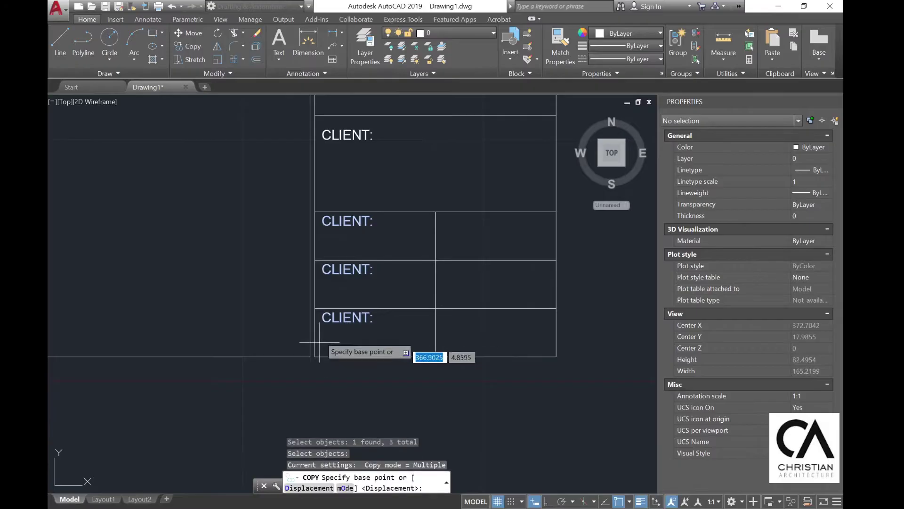
pyautogui.click(323, 307)
pyautogui.click(445, 307)
pyautogui.press('Return')
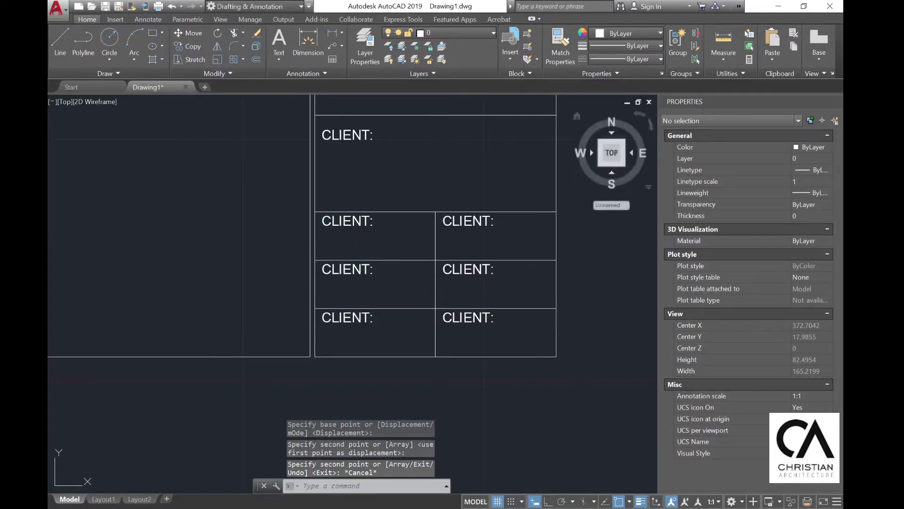
pyautogui.scroll(-5, 257, 221)
# - Retype the first two CLIENT: labels as ARCHITECT and DRAWING TITLE
pyautogui.scroll(3, 424, 311)
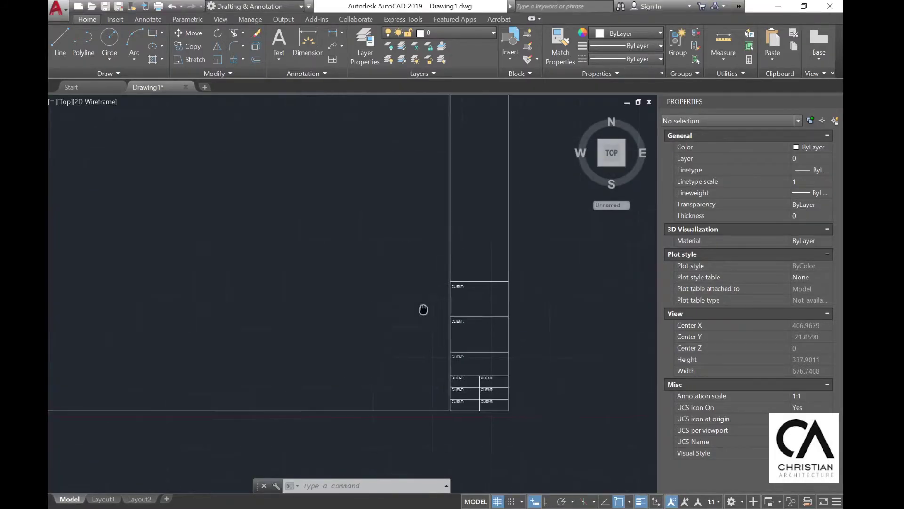
pyautogui.scroll(2, 438, 269)
pyautogui.doubleClick(437, 268)
pyautogui.write('ARCHIT:')
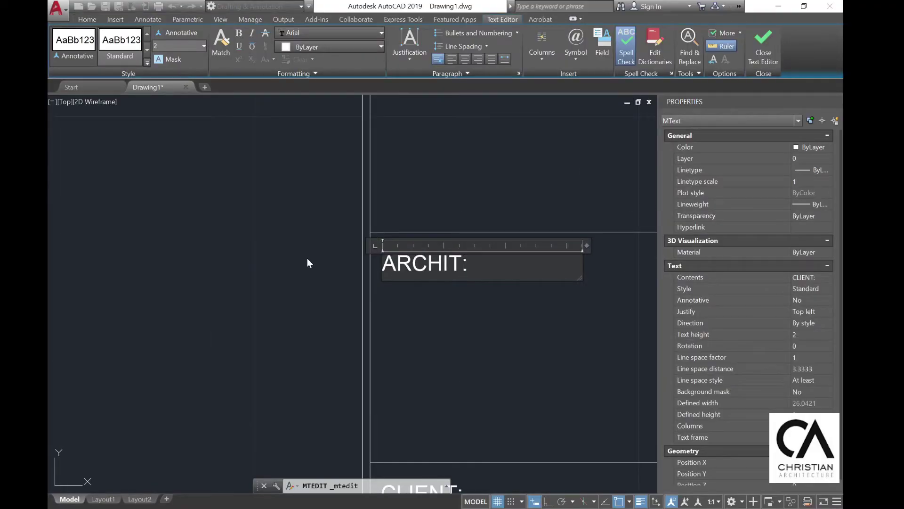
pyautogui.write('ECT')
pyautogui.click(307, 258)
pyautogui.scroll(-3, 307, 257)
pyautogui.scroll(3, 373, 298)
pyautogui.doubleClick(376, 261)
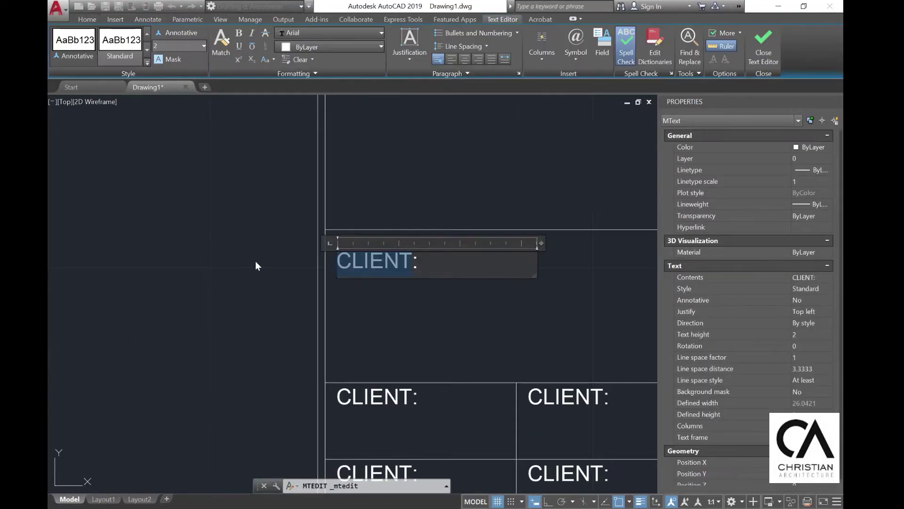
pyautogui.write('DRAWING TITLE')
pyautogui.click(243, 260)
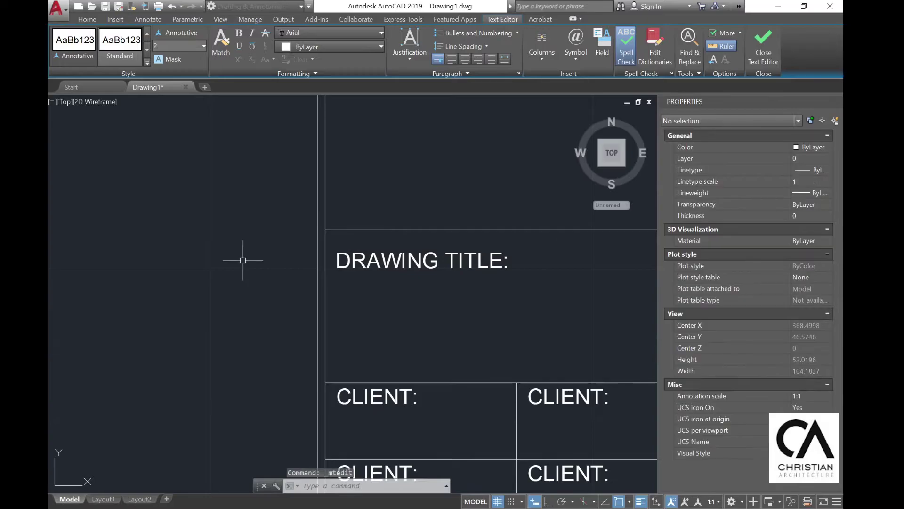
# - Relabel the top cells as DRAWN BY, correcting its spelling, and CHECKED BY
pyautogui.scroll(-3, 323, 236)
pyautogui.doubleClick(358, 211)
pyautogui.write('D')
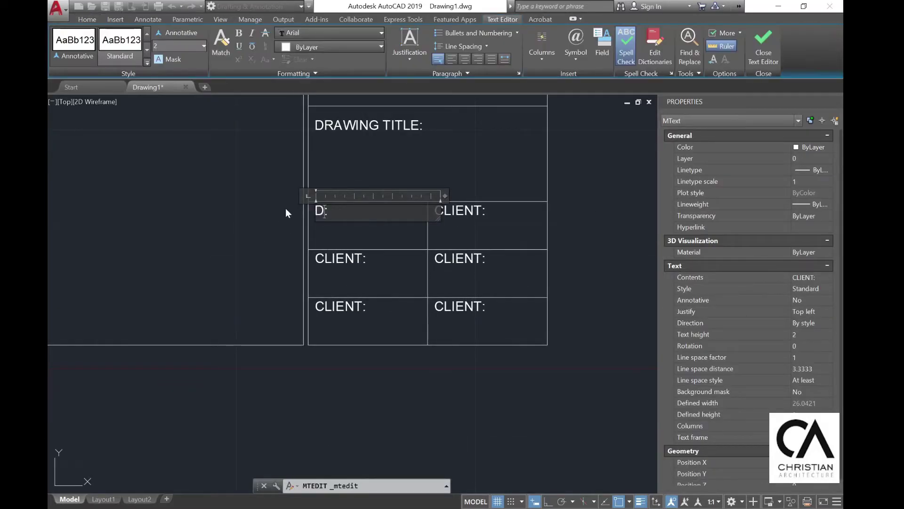
pyautogui.write('RAWN BY')
pyautogui.press('Left')
pyautogui.press('Left')
pyautogui.press('Left')
pyautogui.press('Left')
pyautogui.press('Left')
pyautogui.write('A')
pyautogui.click(286, 213)
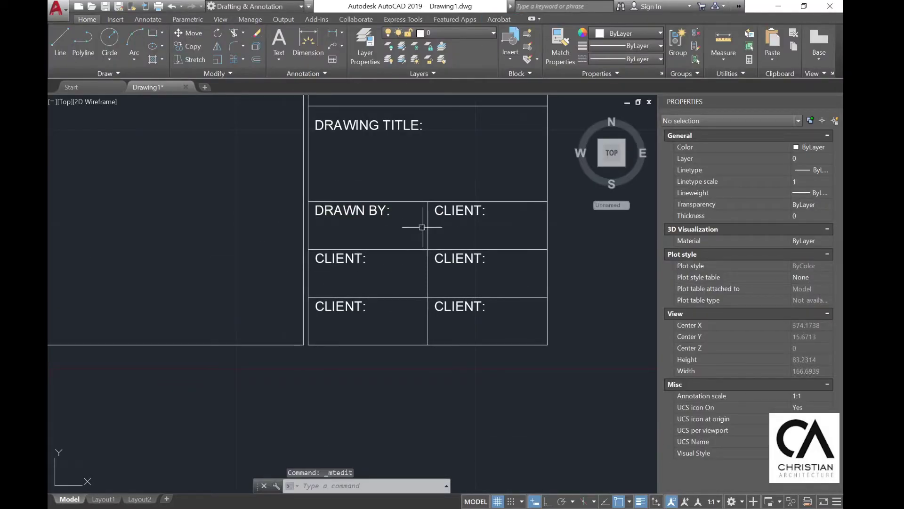
pyautogui.doubleClick(477, 210)
pyautogui.write('CHECKED BY')
pyautogui.click(292, 210)
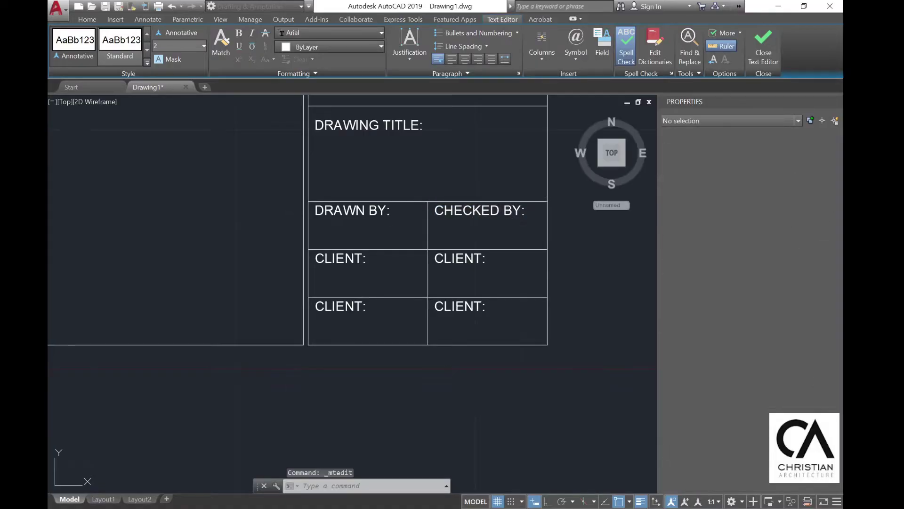
# - Relabel the middle-row cells as SCALE and DATE
pyautogui.doubleClick(325, 258)
pyautogui.write('SCALE')
pyautogui.click(226, 267)
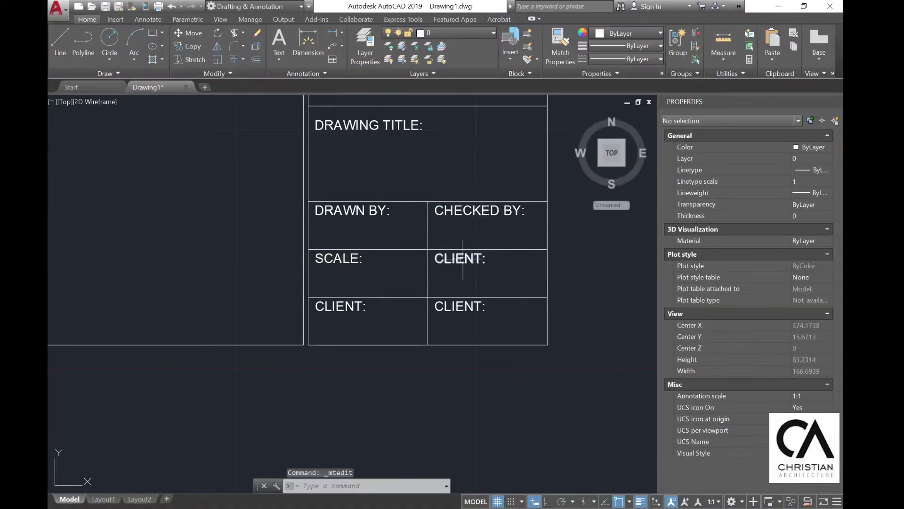
pyautogui.doubleClick(459, 258)
pyautogui.write('DATE:')
pyautogui.click(298, 258)
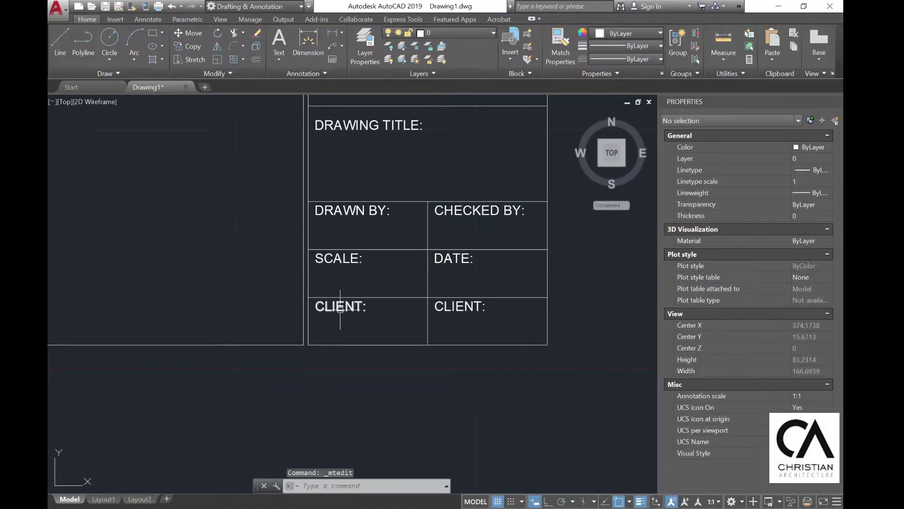
# - Relabel the bottom-row cells as DRAWING NO and REVISION, then show the whole title block
pyautogui.doubleClick(341, 307)
pyautogui.write('DRAWING NO:')
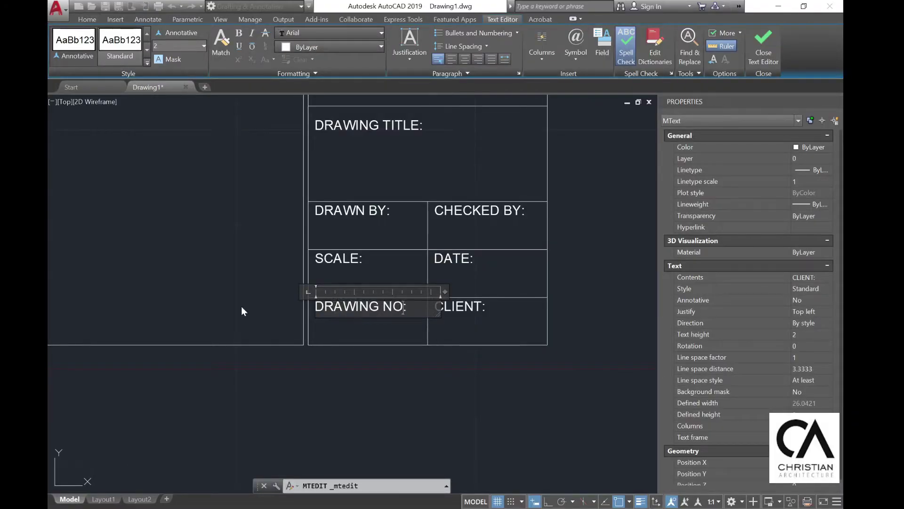
pyautogui.click(242, 309)
pyautogui.doubleClick(474, 306)
pyautogui.write('REVISION:')
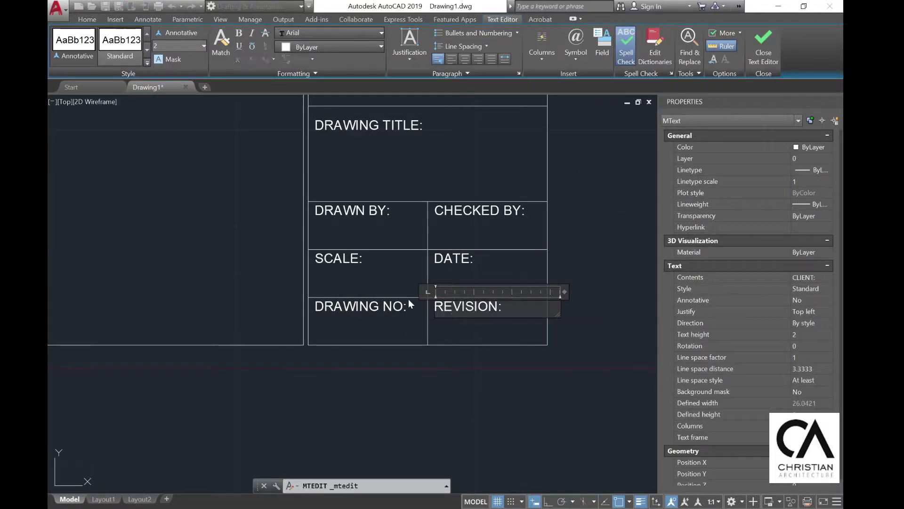
pyautogui.click(408, 299)
pyautogui.scroll(-5, 397, 317)
pyautogui.moveTo(355, 224)
pyautogui.mouseDown(button='middle')
pyautogui.moveTo(428, 313)
pyautogui.moveTo(410, 250)
pyautogui.mouseUp(button='middle')
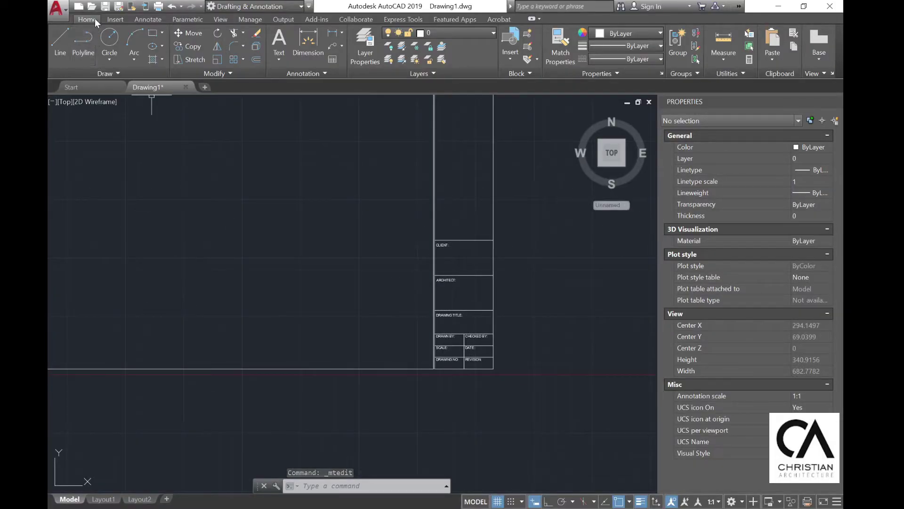
# - Define attribute tag CLIENT, default 'client', height 2.5, placed directly under the CLIENT: label
pyautogui.click(116, 19)
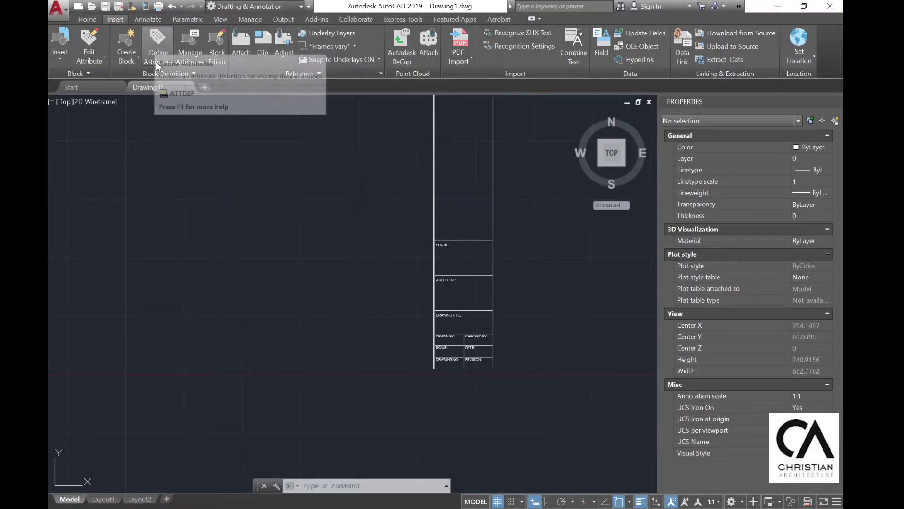
pyautogui.click(151, 42)
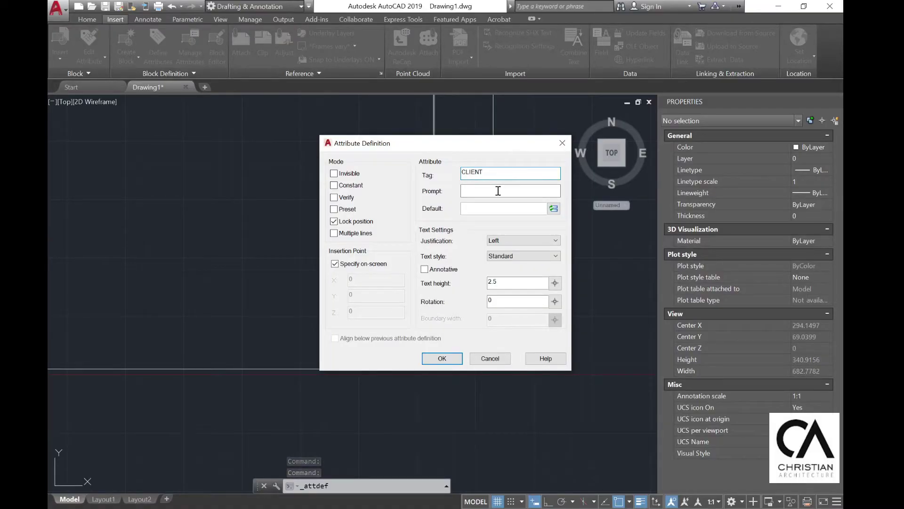
pyautogui.click(482, 209)
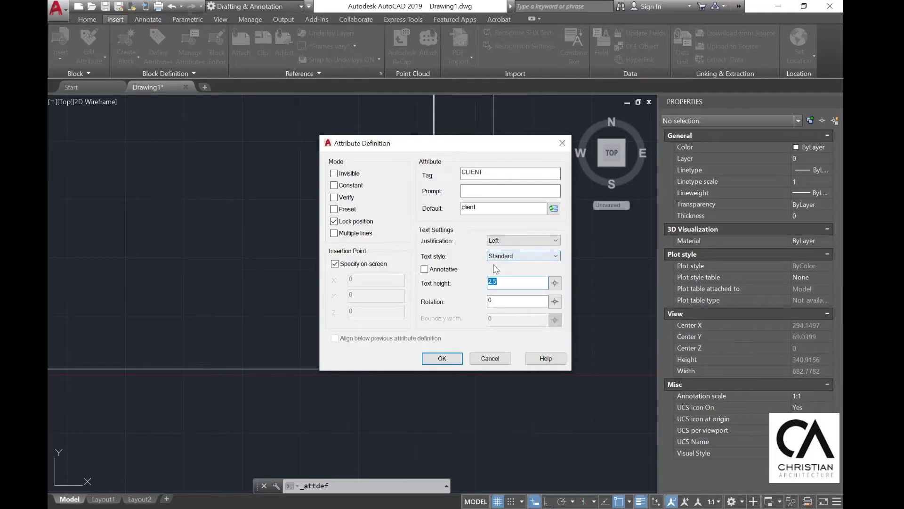
pyautogui.click(441, 359)
pyautogui.scroll(5, 435, 343)
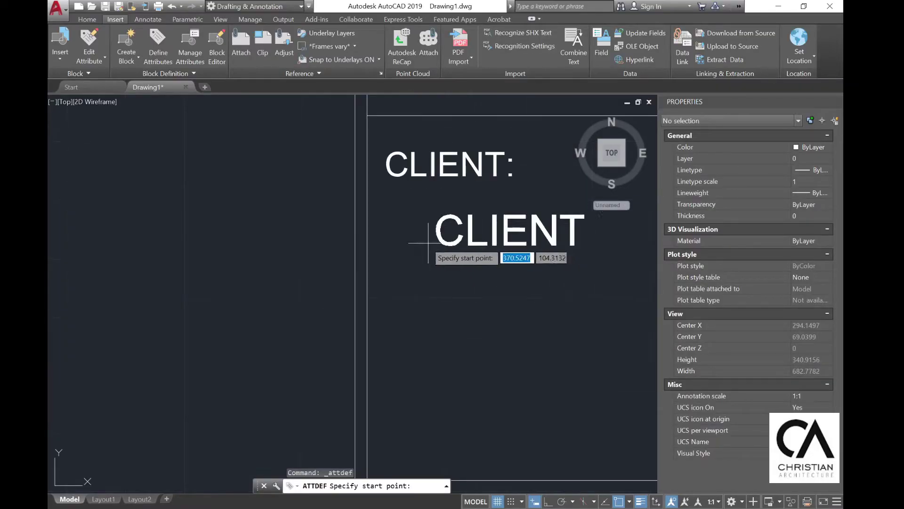
pyautogui.click(383, 231)
# - Copy the CLIENT attribute beneath the ARCHITECT: and DRAWN BY: labels
pyautogui.click(87, 18)
pyautogui.click(187, 45)
pyautogui.click(447, 263)
pyautogui.click(372, 198)
pyautogui.press('Return')
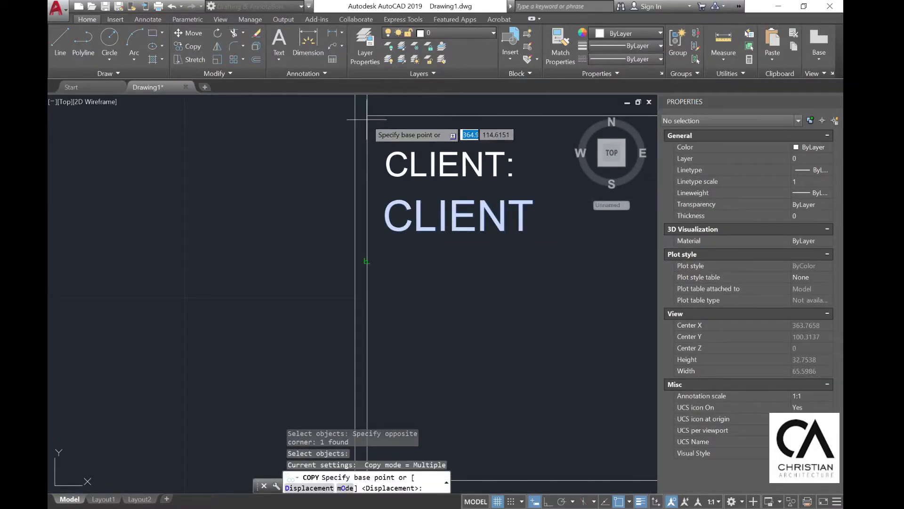
pyautogui.click(367, 116)
pyautogui.scroll(-3, 369, 330)
pyautogui.click(369, 344)
pyautogui.moveTo(372, 344); pyautogui.dragTo(372, 105, button='middle')
pyautogui.scroll(-3, 360, 370)
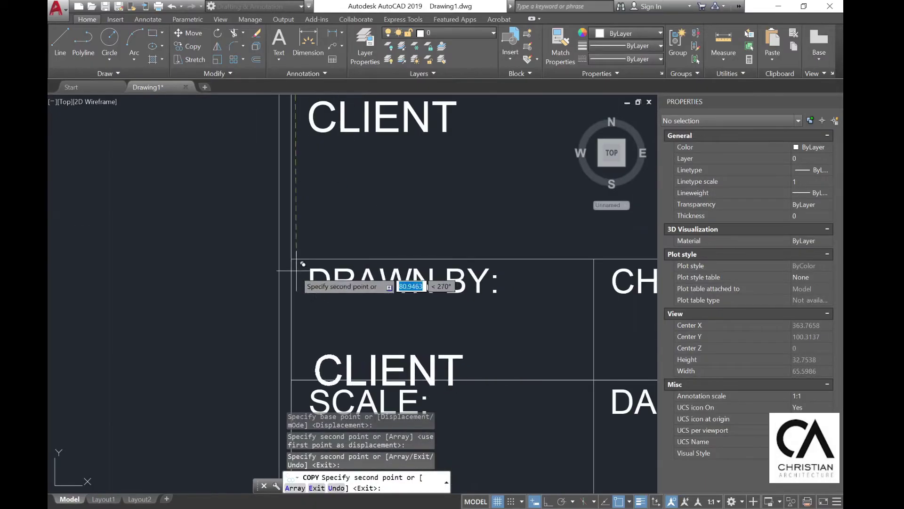
pyautogui.click(299, 271)
# - Start moving one CLIENT copy with ortho (F8) on, then cancel the move
pyautogui.press('Escape')
pyautogui.write('m')
pyautogui.press('Return')
pyautogui.click(381, 357)
pyautogui.press('Return')
pyautogui.click(509, 363)
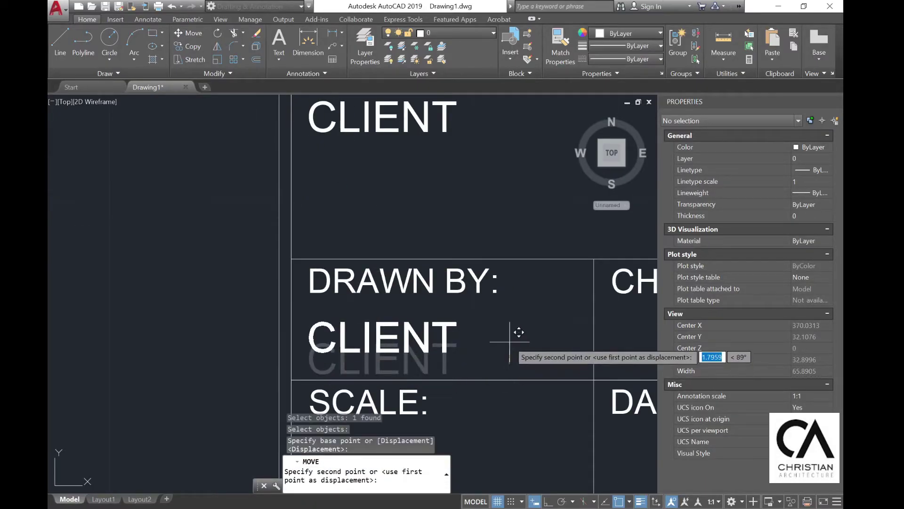
pyautogui.press('F8')
pyautogui.press('Escape')
# - Copy the attribute under DRAWN BY down beneath the SCALE: label
pyautogui.click(188, 46)
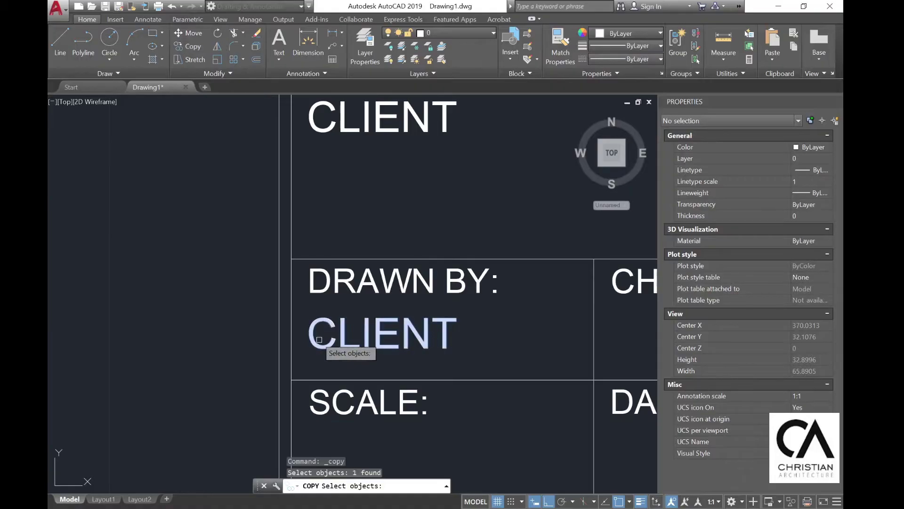
pyautogui.click(367, 332)
pyautogui.press('Return')
pyautogui.click(291, 259)
pyautogui.click(292, 379)
pyautogui.moveTo(292, 379); pyautogui.dragTo(292, 184, button='middle')
# - Copy the three left-column attributes (DRAWN BY, SCALE, DRAWING NO) into the right column
pyautogui.click(187, 46)
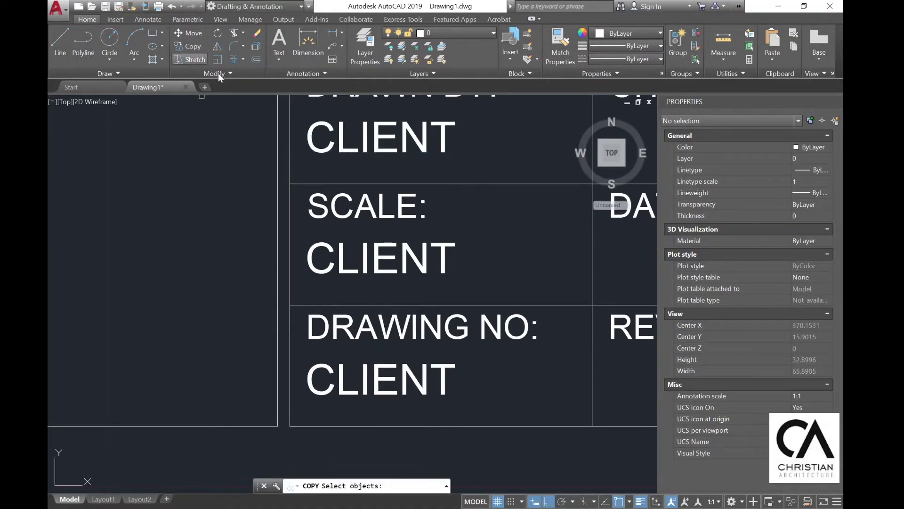
pyautogui.click(358, 141)
pyautogui.click(358, 261)
pyautogui.click(358, 384)
pyautogui.press('Return')
pyautogui.click(290, 426)
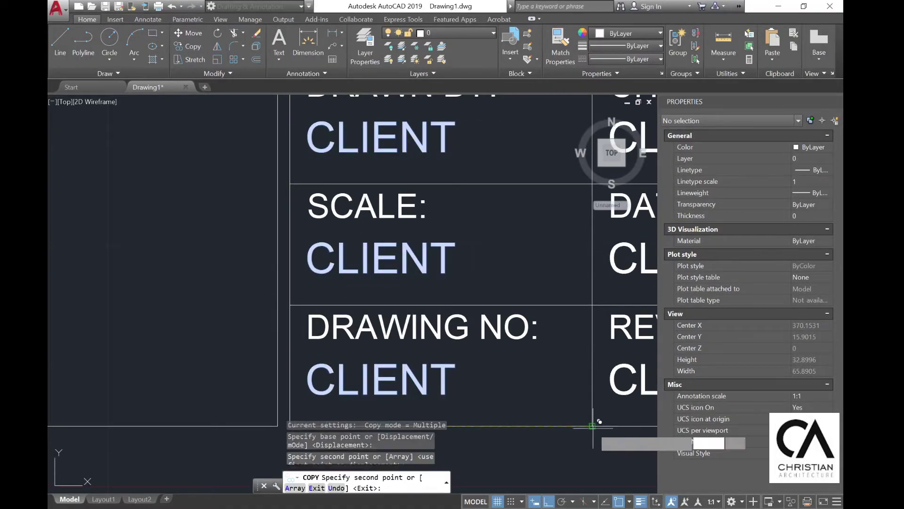
pyautogui.click(592, 425)
pyautogui.press('Escape')
pyautogui.scroll(-3, 592, 425)
pyautogui.moveTo(348, 141); pyautogui.dragTo(348, 264, button='middle')
pyautogui.moveTo(348, 118); pyautogui.dragTo(334, 80, button='middle')
# - Change the attribute under ARCHITECT to tag and default value 'architect'
pyautogui.scroll(2, 334, 79)
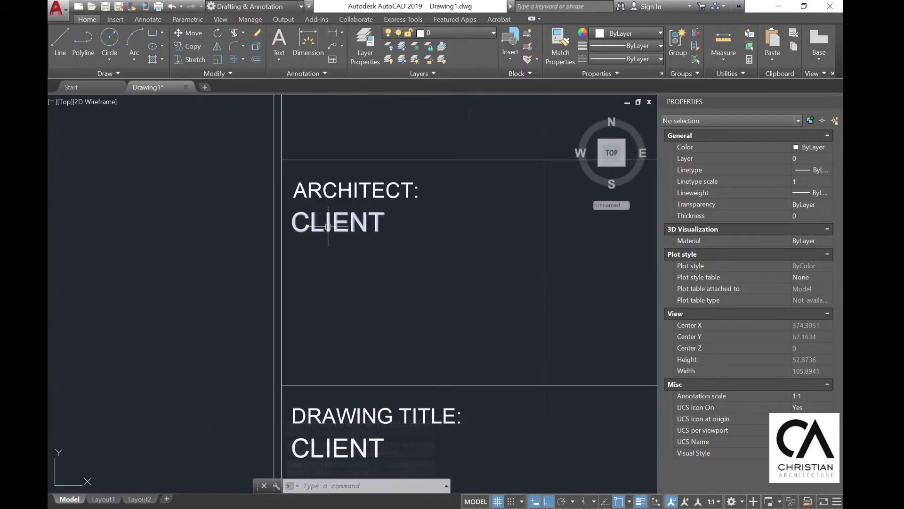
pyautogui.doubleClick(294, 225)
pyautogui.doubleClick(420, 273)
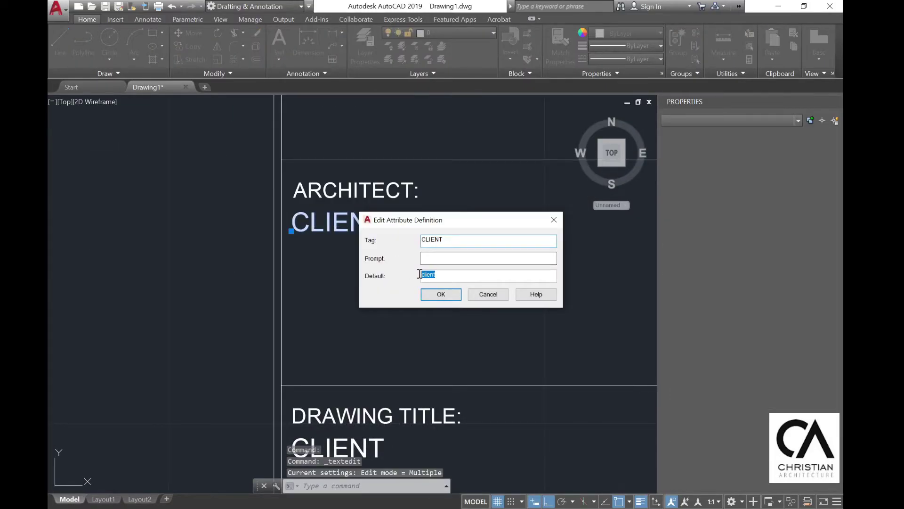
pyautogui.doubleClick(457, 239)
pyautogui.press('BackSpace')
pyautogui.write('architect')
pyautogui.click(450, 280)
pyautogui.write('arc')
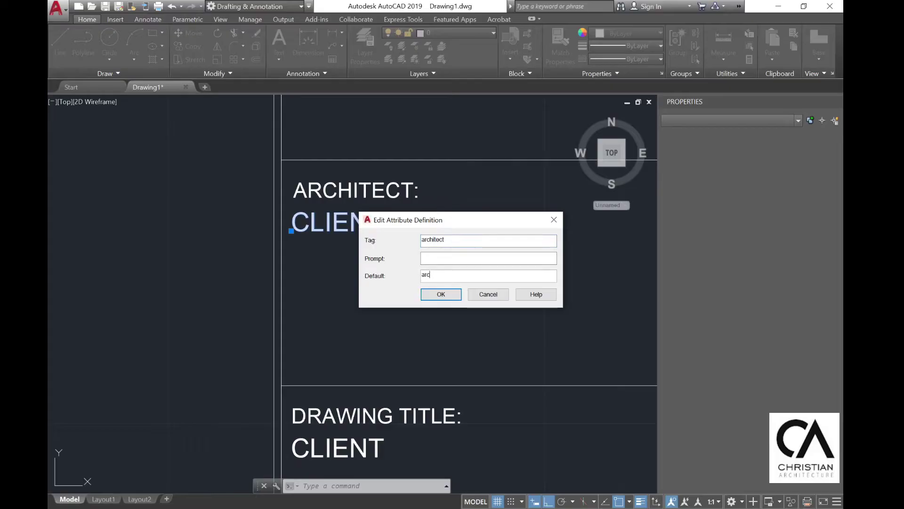
pyautogui.write('hitect')
pyautogui.press('Return')
# - Retag the DRAWING TITLE attribute and set its default to 'architcctural floor'
pyautogui.moveTo(376, 259); pyautogui.dragTo(369, 143, button='middle')
pyautogui.click(346, 335)
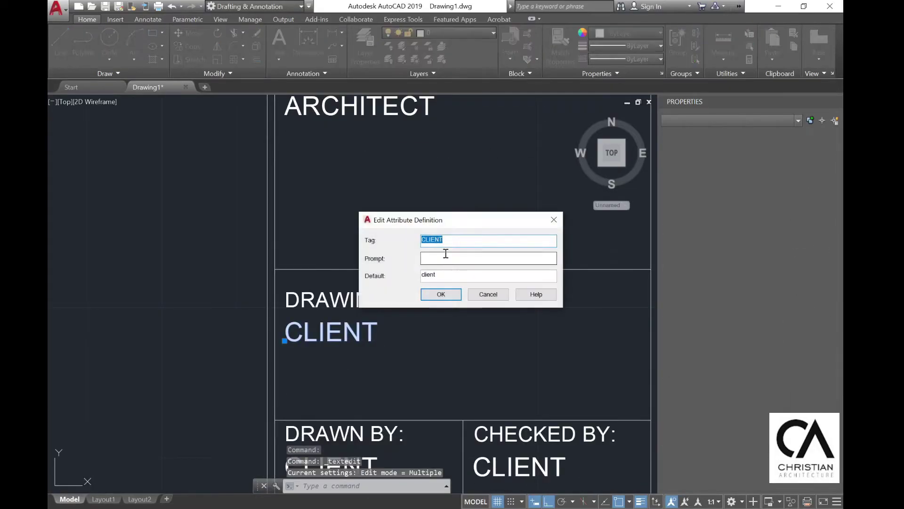
pyautogui.write('draiwng')
pyautogui.press('BackSpace')
pyautogui.press('BackSpace')
pyautogui.press('BackSpace')
pyautogui.press('BackSpace')
pyautogui.write('wingno')
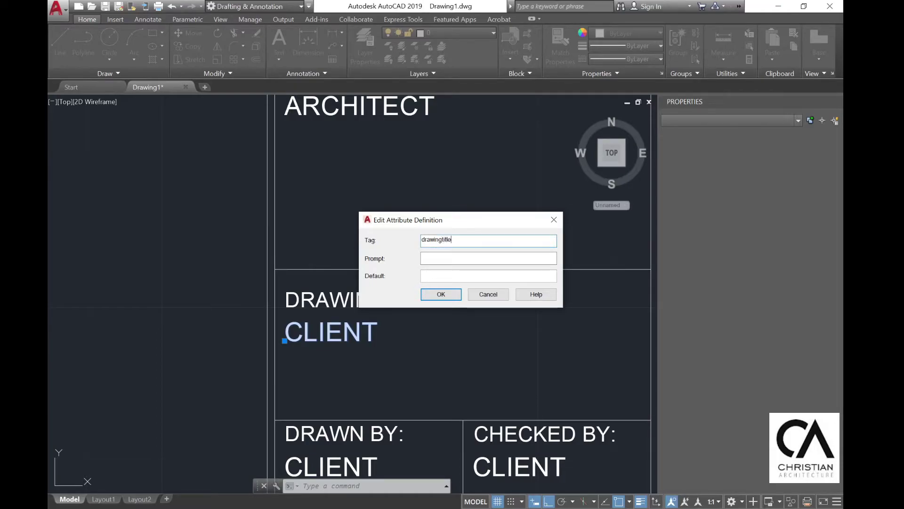
pyautogui.moveTo(424, 219)
pyautogui.mouseDown()
pyautogui.moveTo(431, 271)
pyautogui.moveTo(406, 173)
pyautogui.moveTo(455, 182)
pyautogui.mouseUp()
pyautogui.click(430, 228)
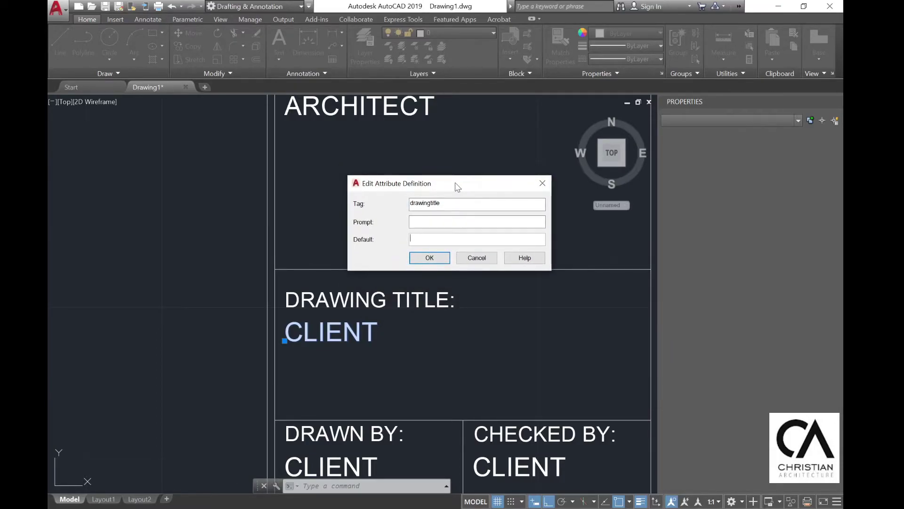
pyautogui.write('architc')
pyautogui.write('ctural floor')
pyautogui.press('Return')
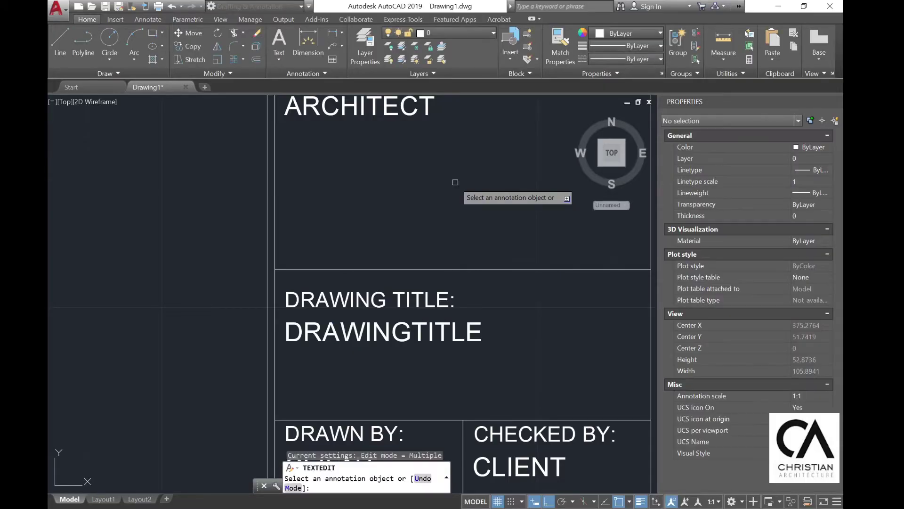
# - Update the attribute definitions under DRAWN BY and SCALE with matching DRAWNBY and SCALE tags
pyautogui.scroll(-3, 371, 327)
pyautogui.moveTo(371, 328); pyautogui.dragTo(369, 283, button='middle')
pyautogui.click(363, 241)
pyautogui.write('drawnby')
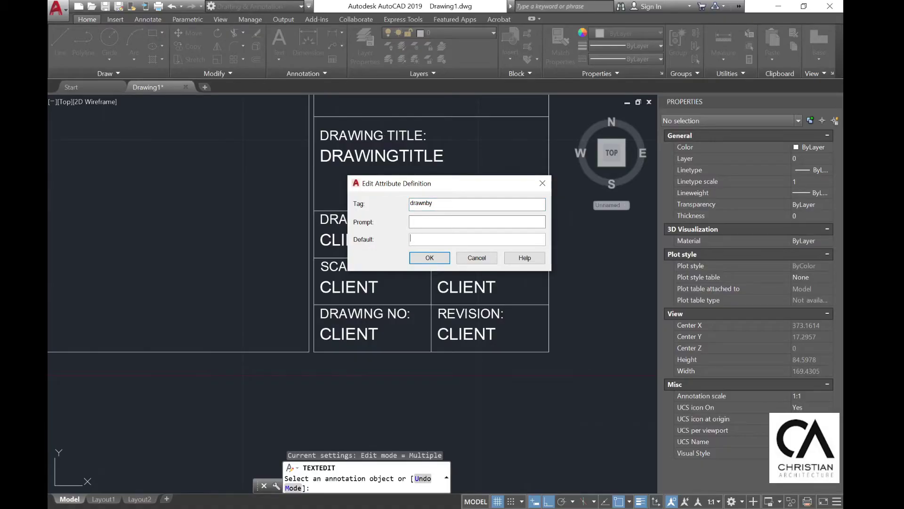
pyautogui.click(427, 260)
pyautogui.click(348, 288)
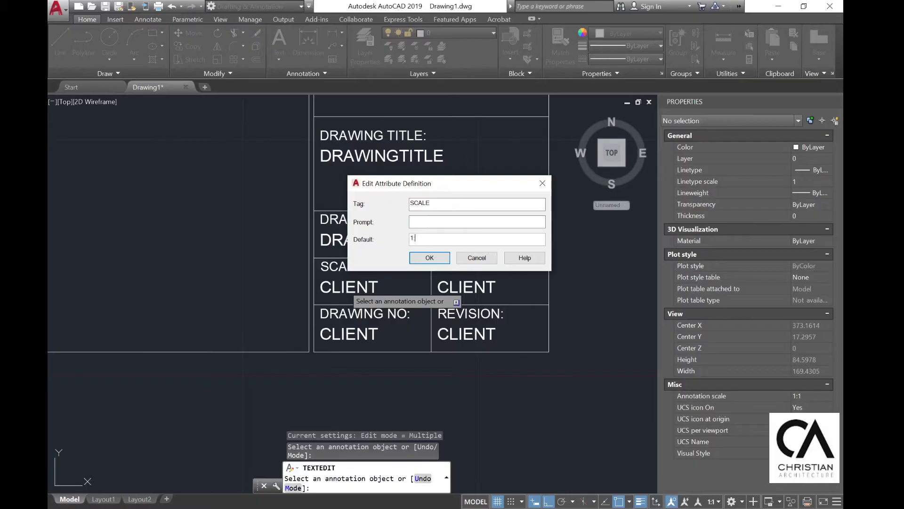
pyautogui.press('Return')
# - Give the DRAWINGNO attribute default value 000 and confirm the CHECKEDBY attribute
pyautogui.click(356, 332)
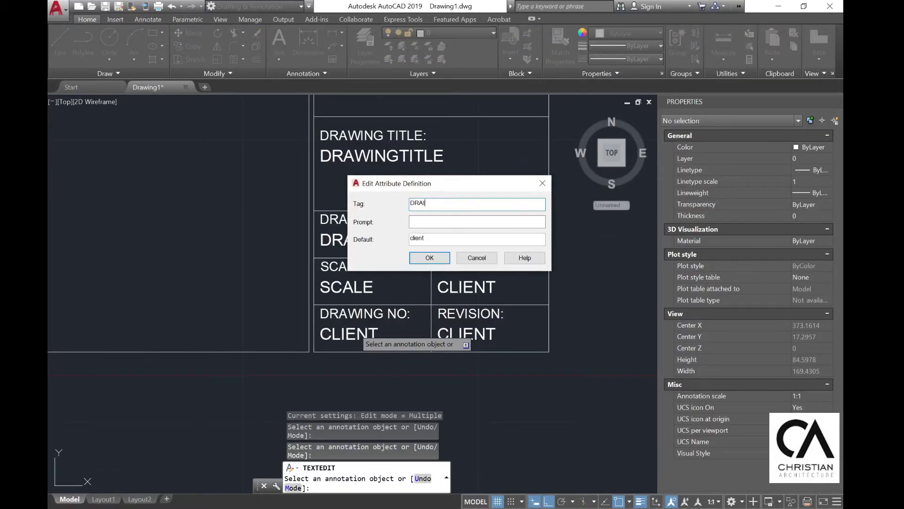
pyautogui.click(429, 239)
pyautogui.write('000')
pyautogui.press('Return')
pyautogui.click(464, 240)
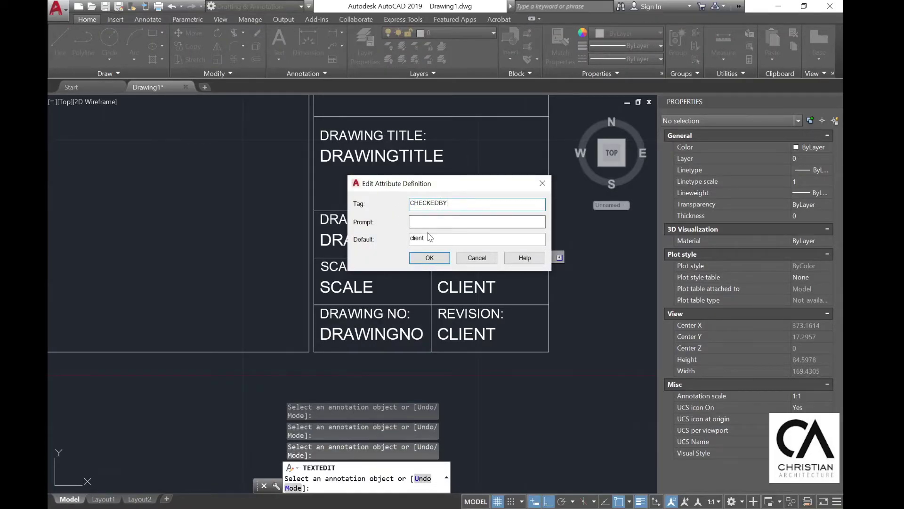
pyautogui.press('Return')
# - Set the DATE attribute tag and retag the revision attribute REVISION with a trimmed default
pyautogui.click(450, 290)
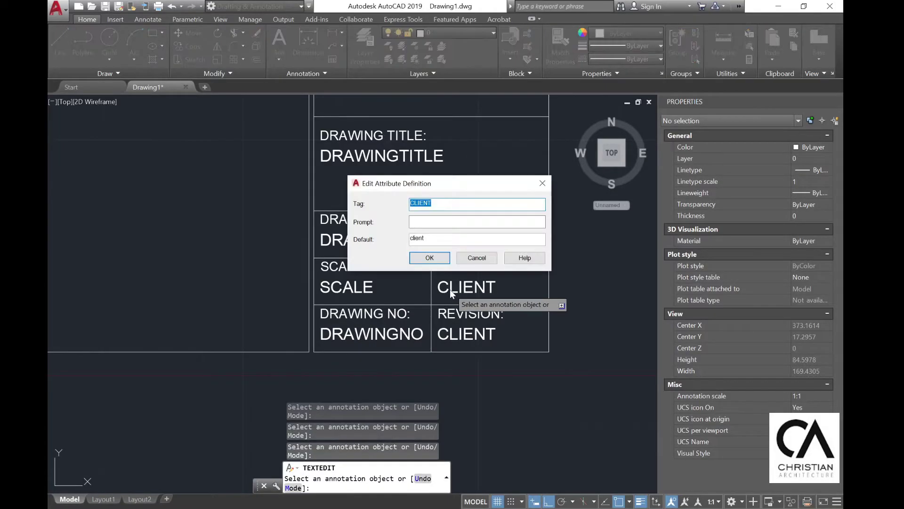
pyautogui.write('DATE')
pyautogui.press('Return')
pyautogui.click(453, 333)
pyautogui.write('REVID')
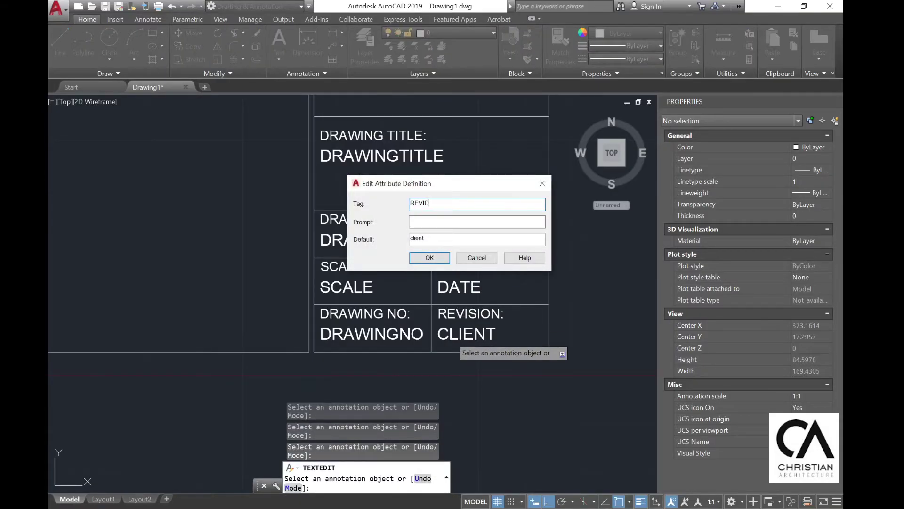
pyautogui.click(432, 240)
pyautogui.press('BackSpace')
pyautogui.press('BackSpace')
pyautogui.press('Return')
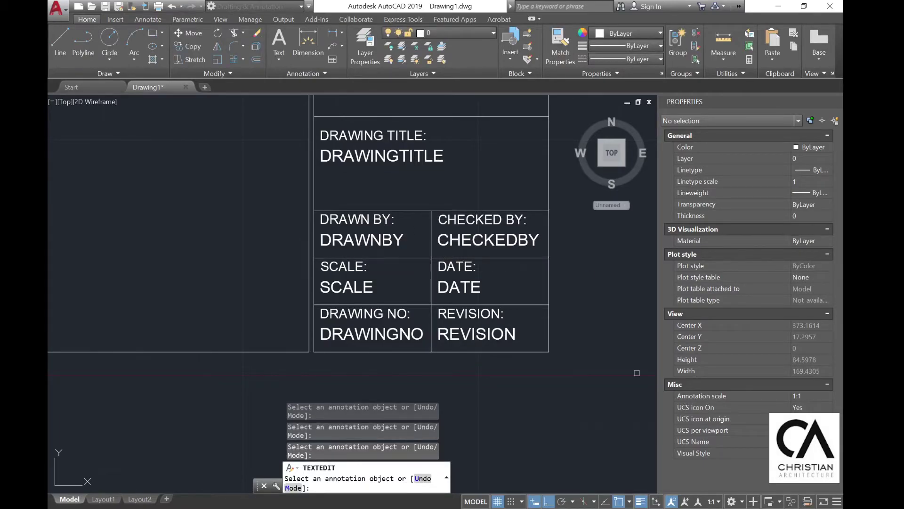
pyautogui.scroll(-8, 405, 151)
pyautogui.scroll(-2, 541, 193)
# - Select the entire title block frame and labels as the new block's objects
pyautogui.press('Escape')
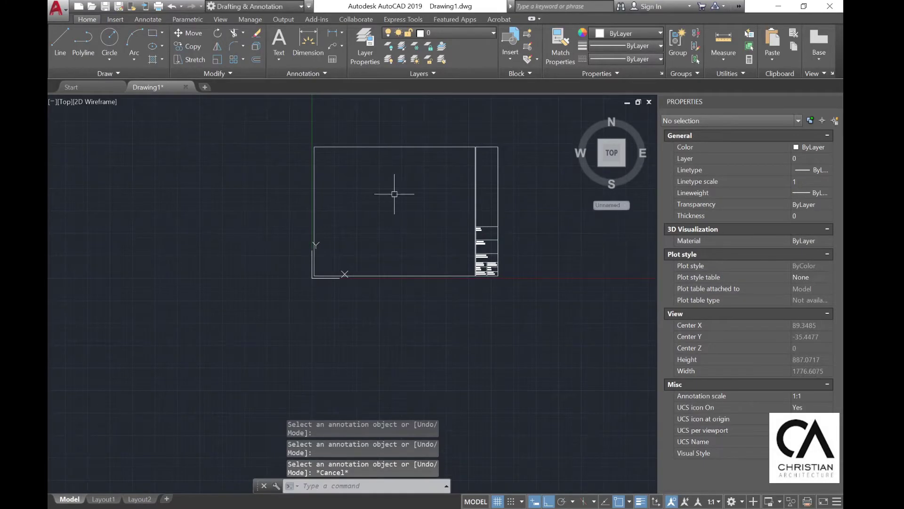
pyautogui.moveTo(394, 192); pyautogui.dragTo(367, 224, button='middle')
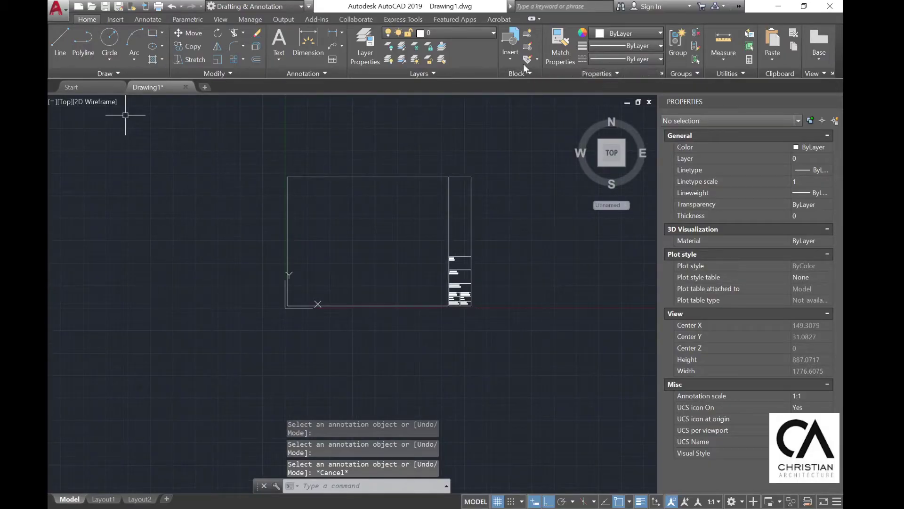
pyautogui.click(528, 36)
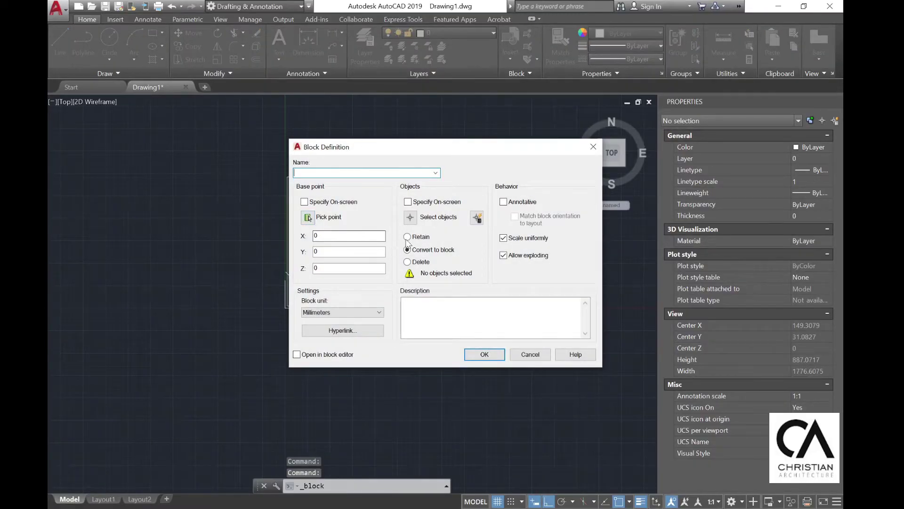
pyautogui.click(410, 217)
pyautogui.click(505, 162)
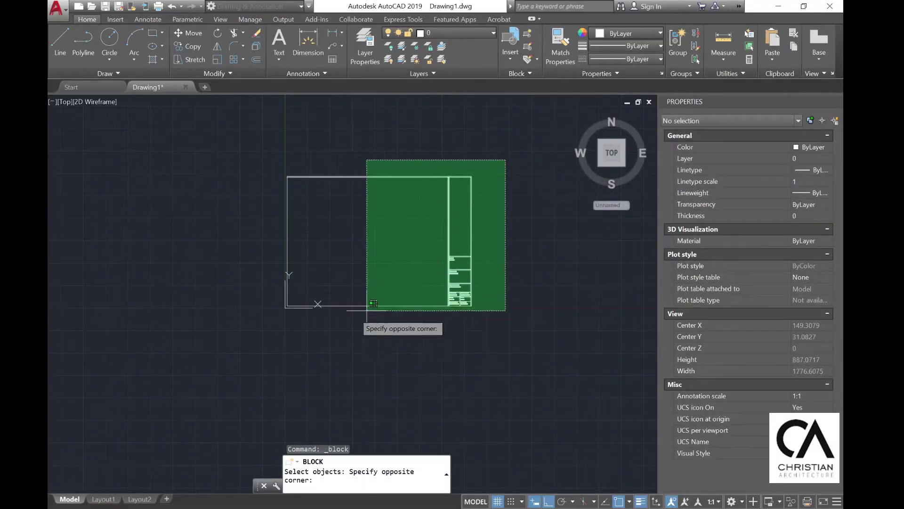
pyautogui.click(256, 309)
pyautogui.click(501, 138)
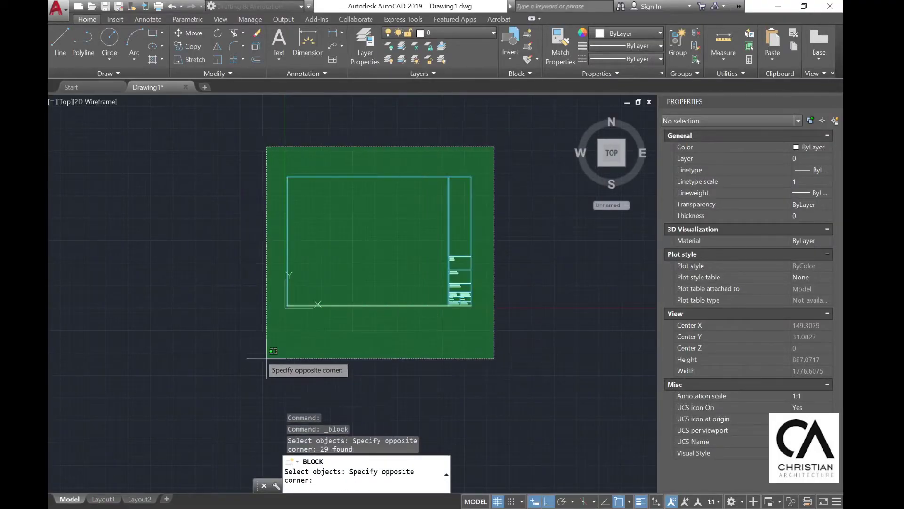
pyautogui.click(254, 375)
pyautogui.press('Return')
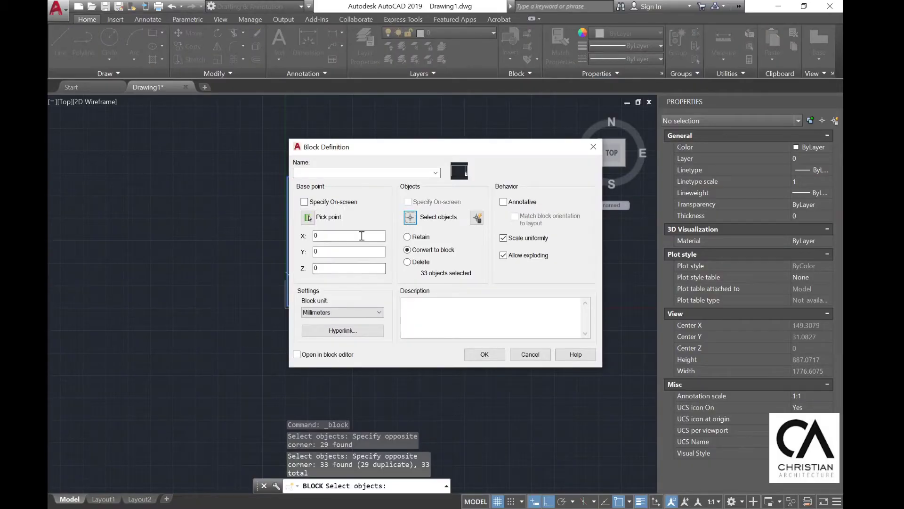
# - Base the block at 0,0,0, name it A3-TITLE BLOCK, and accept its attribute values
pyautogui.click(308, 218)
pyautogui.scroll(5, 290, 313)
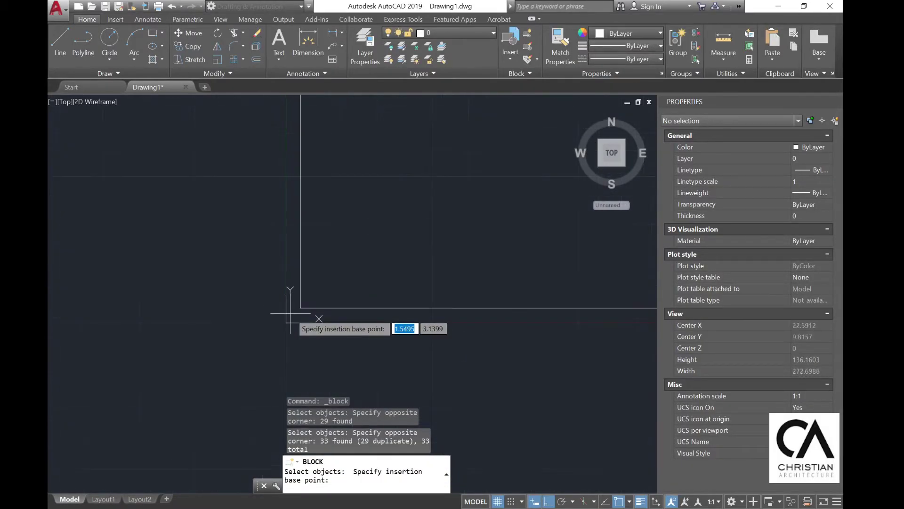
pyautogui.write('0,0,0')
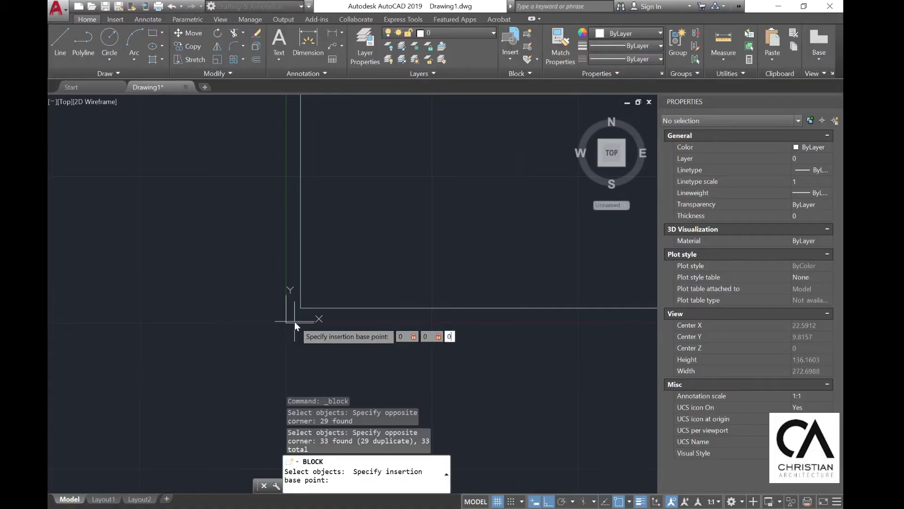
pyautogui.press('Return')
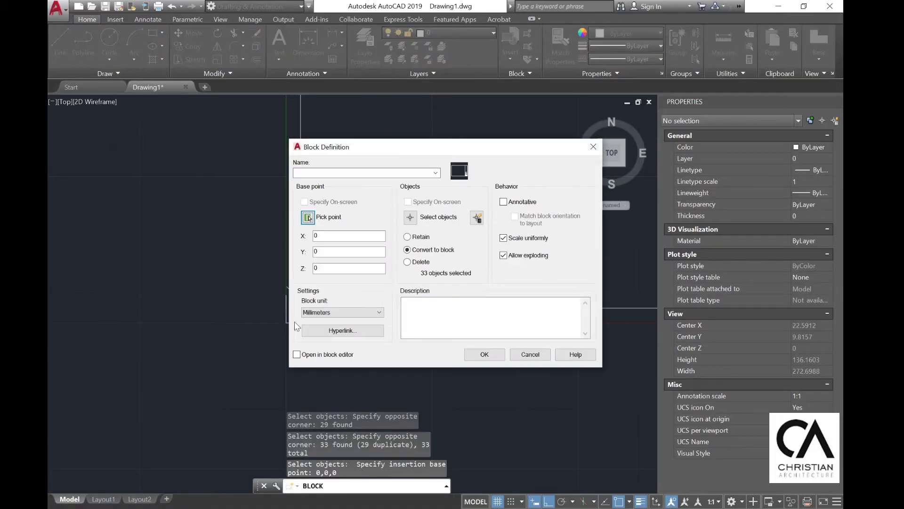
pyautogui.click(481, 359)
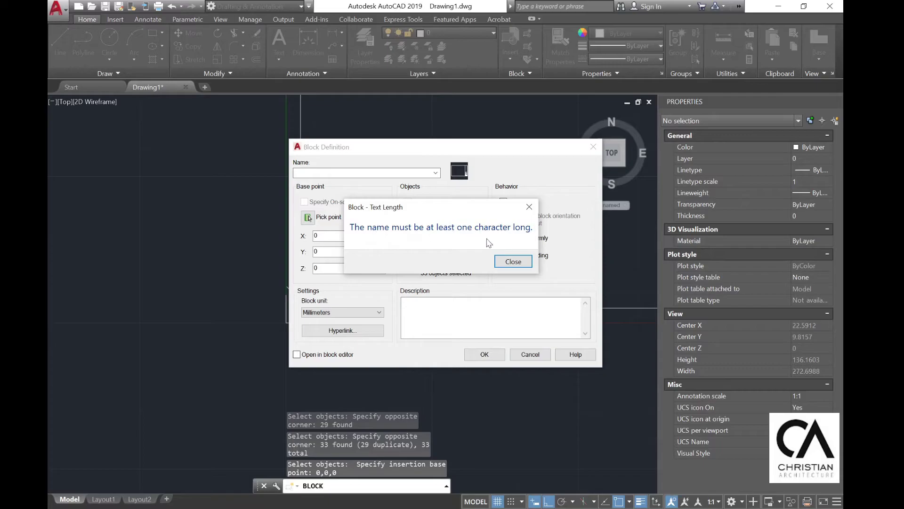
pyautogui.click(518, 263)
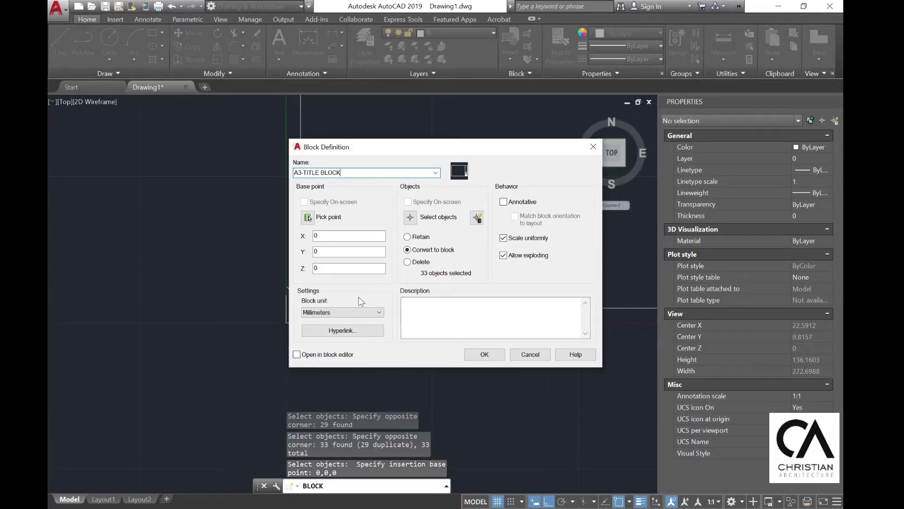
pyautogui.click(485, 355)
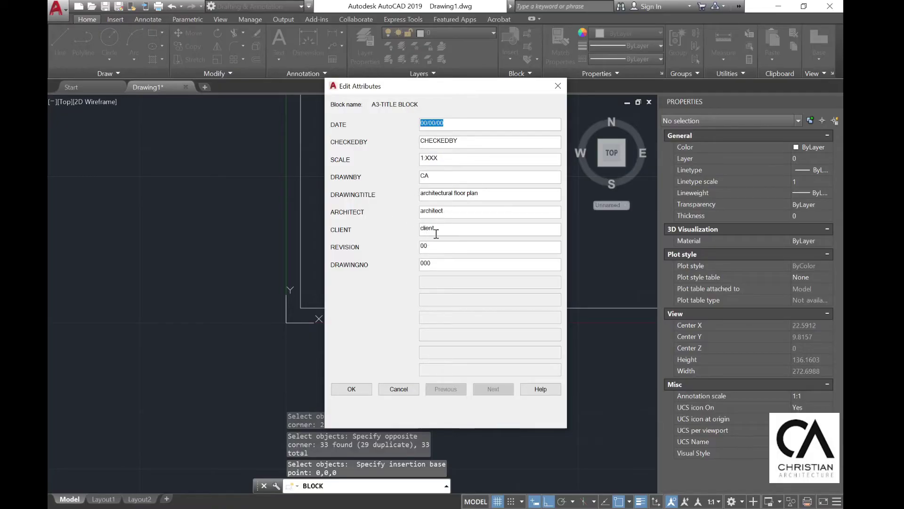
pyautogui.click(351, 389)
pyautogui.scroll(-4, 329, 363)
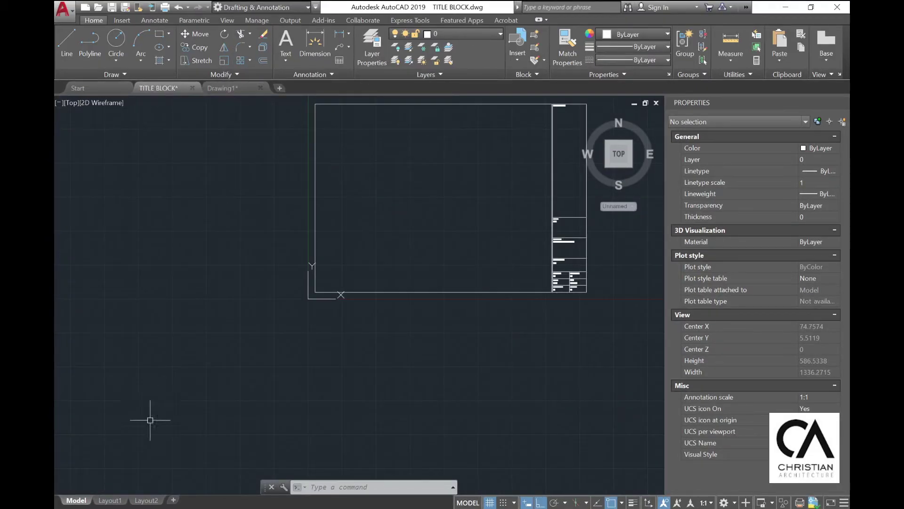
# - Switch to Layout1 and erase its default viewport
pyautogui.click(112, 501)
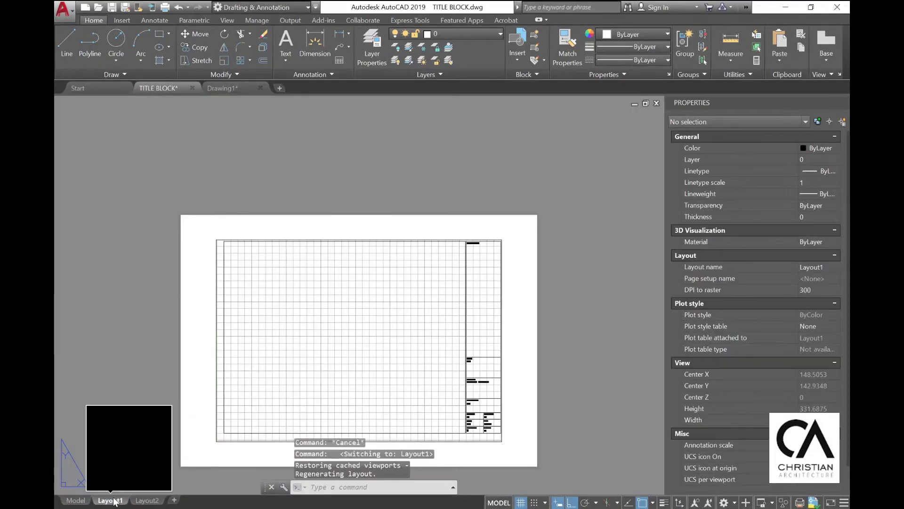
pyautogui.click(313, 365)
pyautogui.click(289, 309)
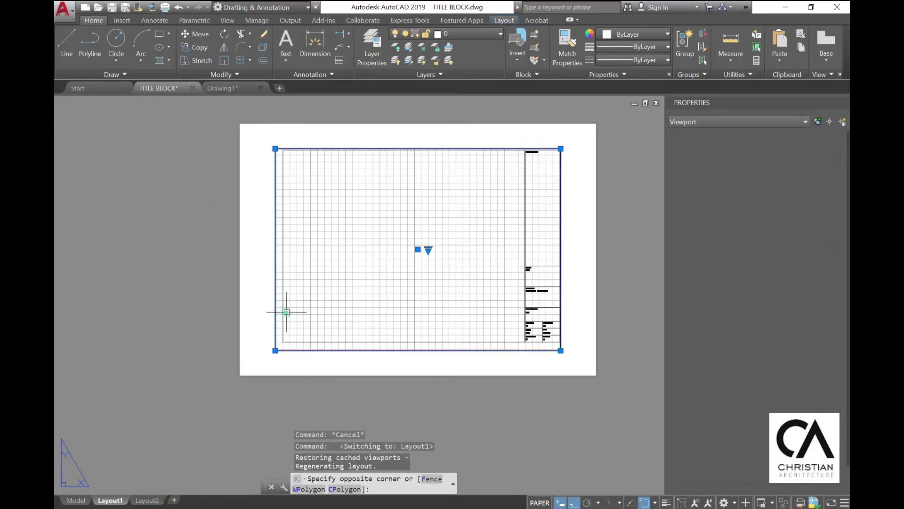
pyautogui.press('Delete')
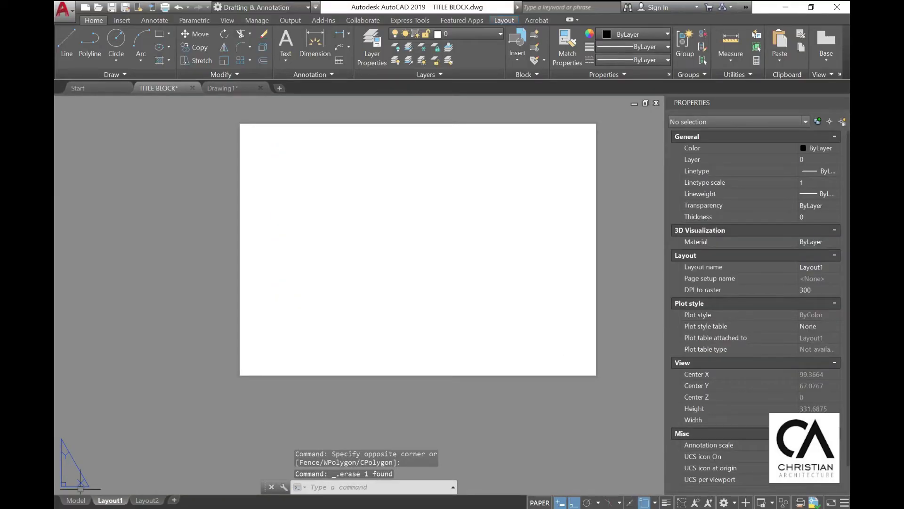
# - Modify Layout1's page setup to use DWG To PDF.pc3 on ISO full bleed A3 paper
pyautogui.rightClick(106, 501)
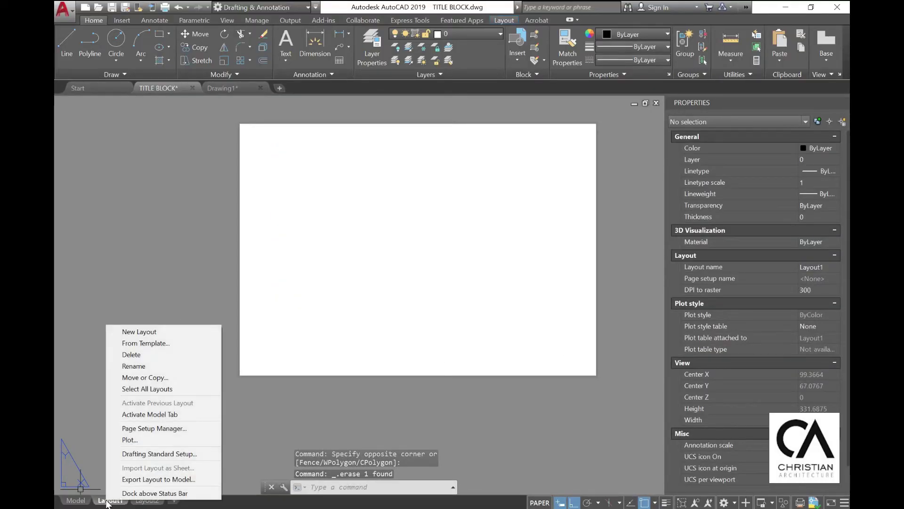
pyautogui.click(141, 428)
pyautogui.click(636, 221)
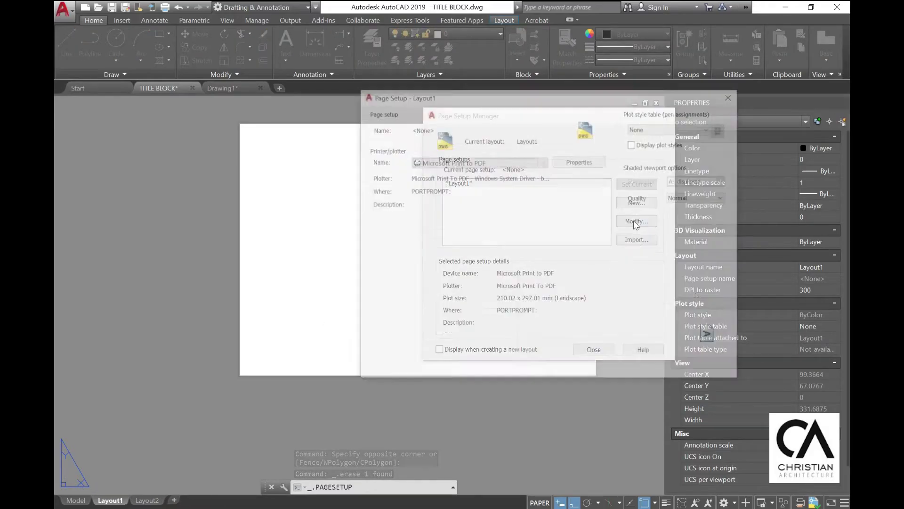
pyautogui.click(491, 166)
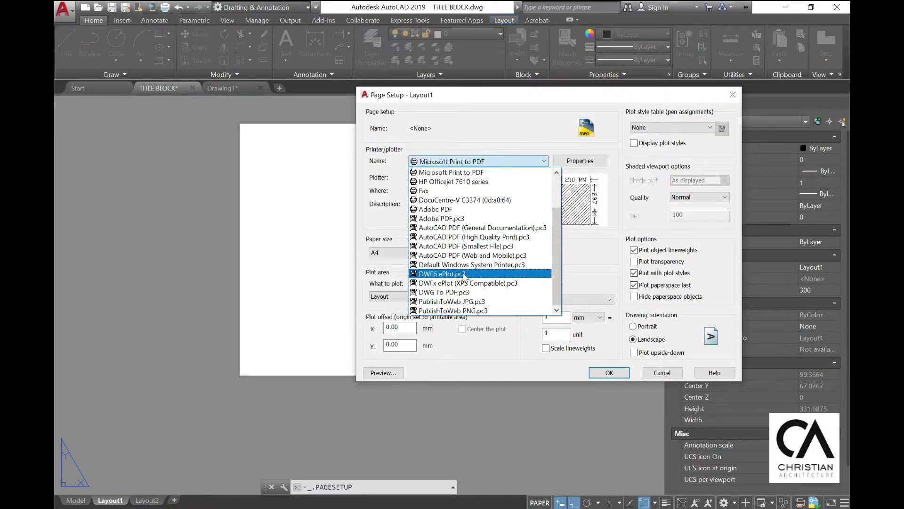
pyautogui.click(430, 279)
pyautogui.click(423, 252)
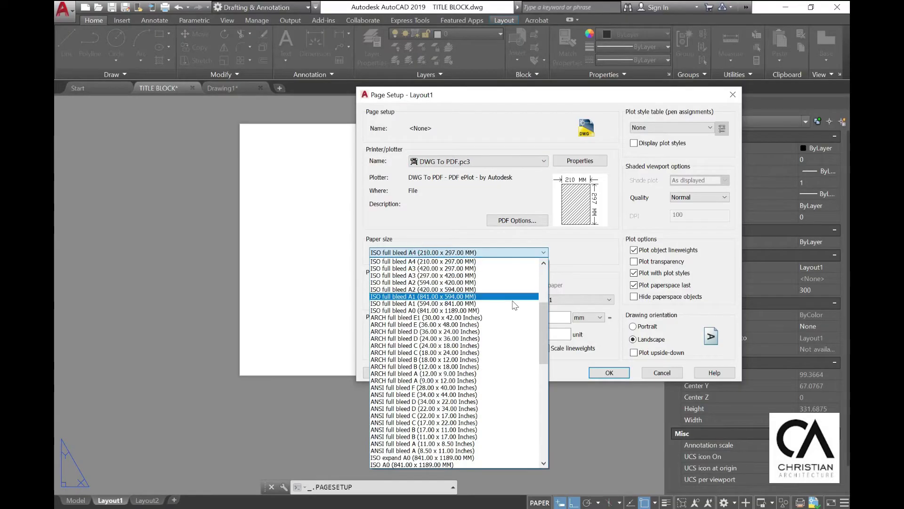
pyautogui.scroll(-3, 548, 292)
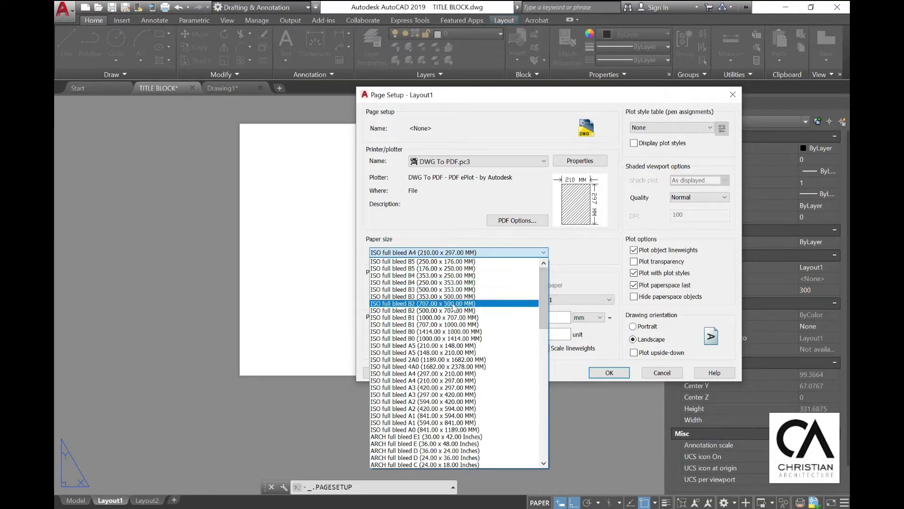
pyautogui.click(439, 387)
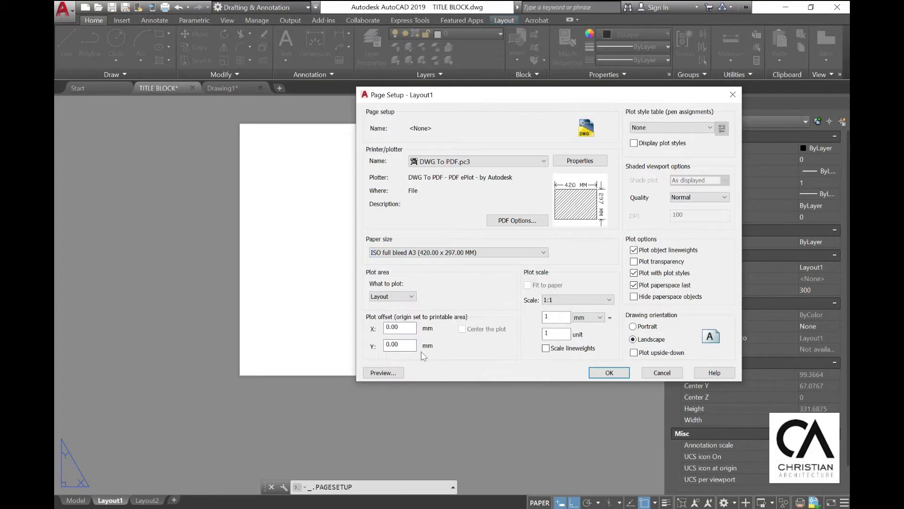
pyautogui.click(600, 374)
# - Insert the A3-TITLE BLOCK at 0,0 on Layout1 and hide the Properties palette
pyautogui.click(584, 348)
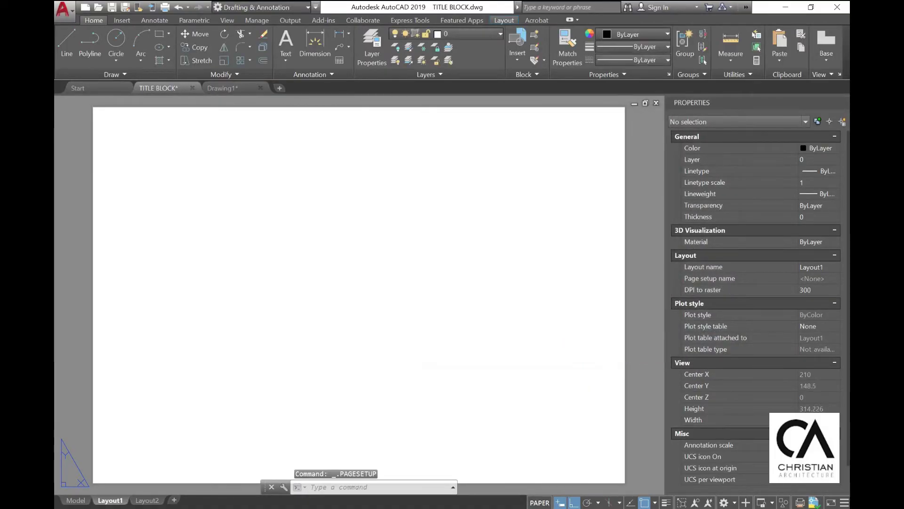
pyautogui.click(517, 50)
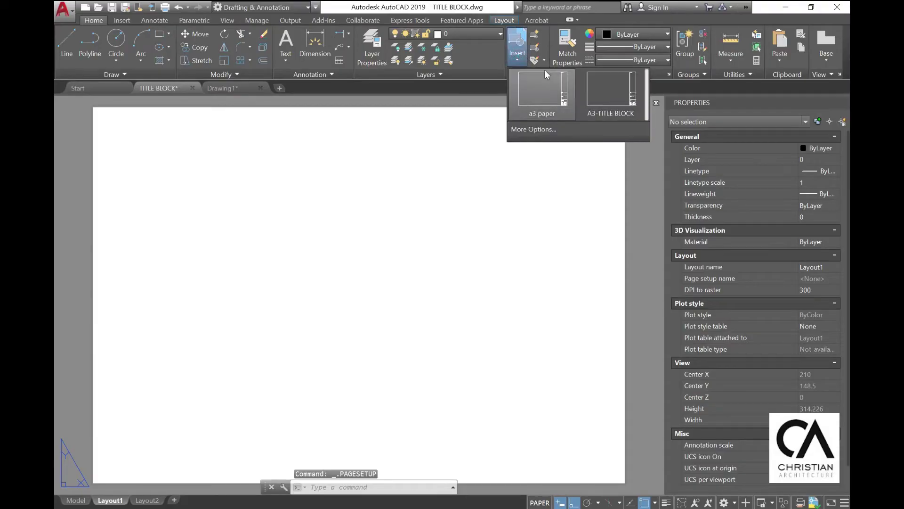
pyautogui.click(601, 92)
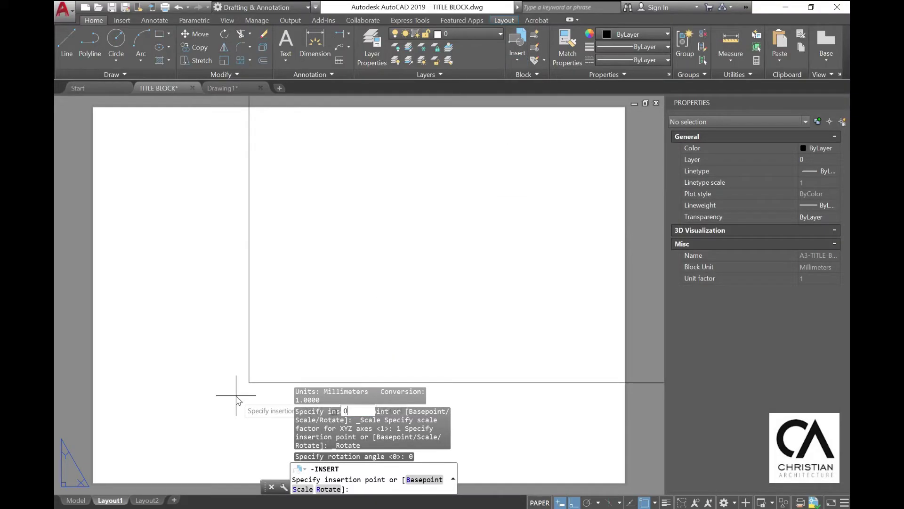
pyautogui.write('0,0')
pyautogui.press('Return')
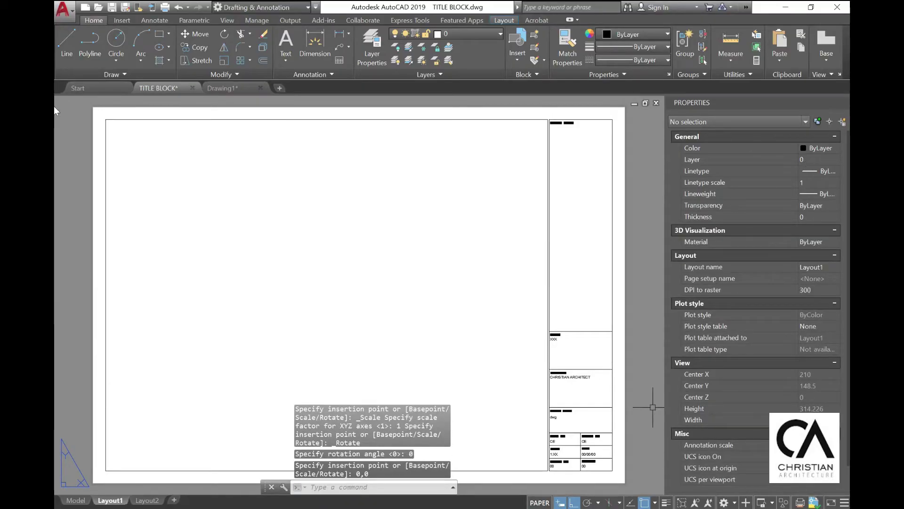
pyautogui.click(846, 103)
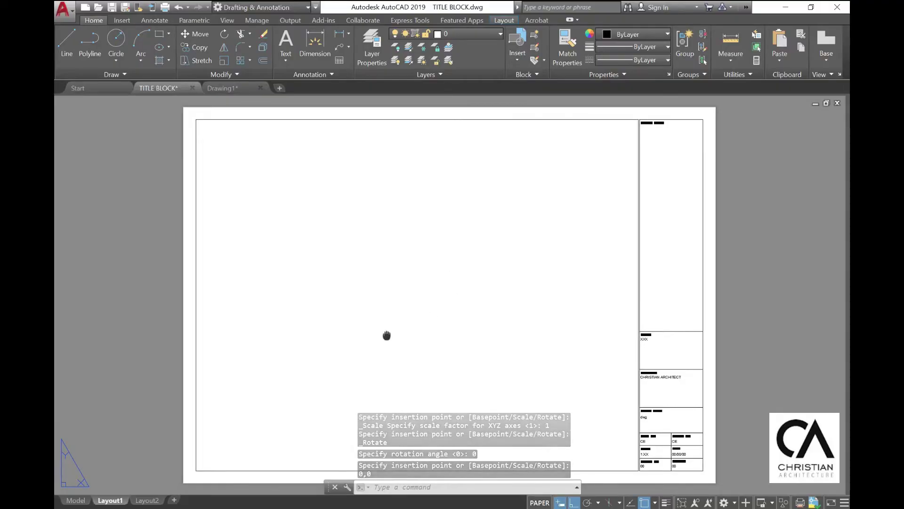
pyautogui.moveTo(386, 333); pyautogui.dragTo(384, 329, button='middle')
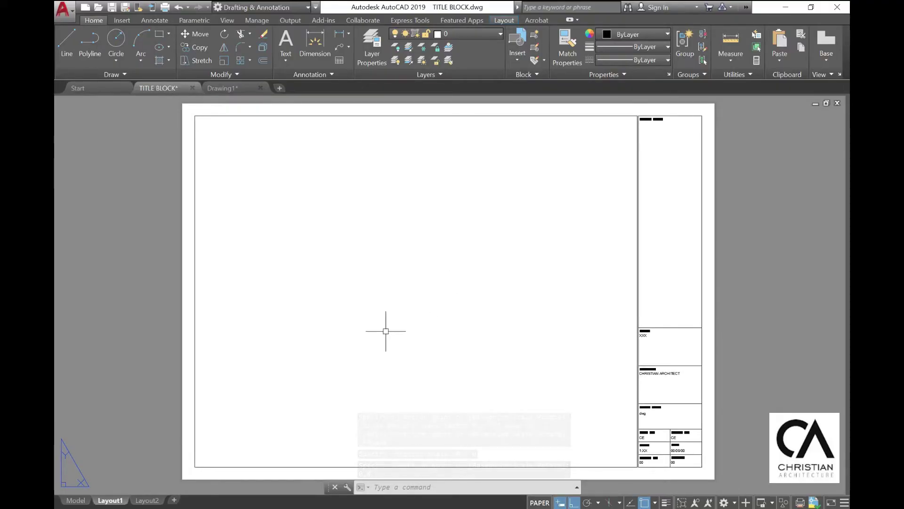
# - Preview and plot Layout1 to TITLE BLOCK-Layout1.pdf on the Desktop, then close Acrobat's Bookmarks
pyautogui.click(167, 7)
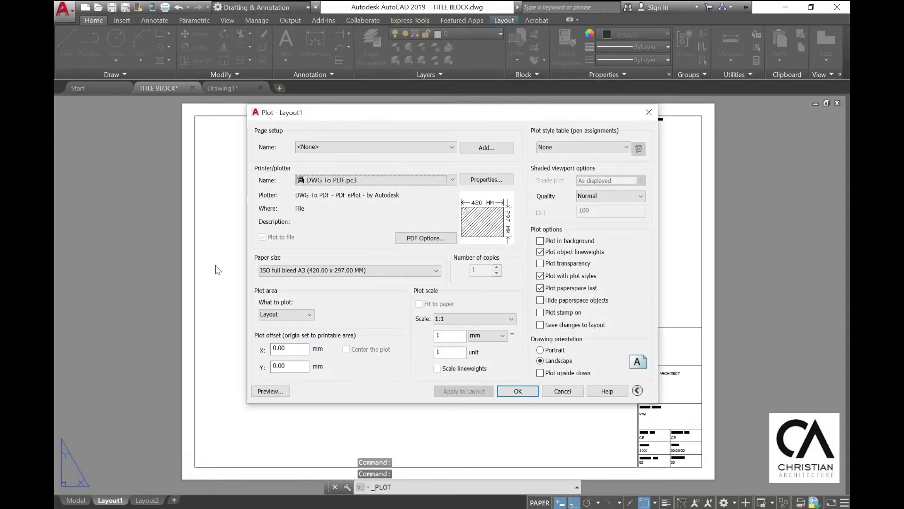
pyautogui.click(271, 392)
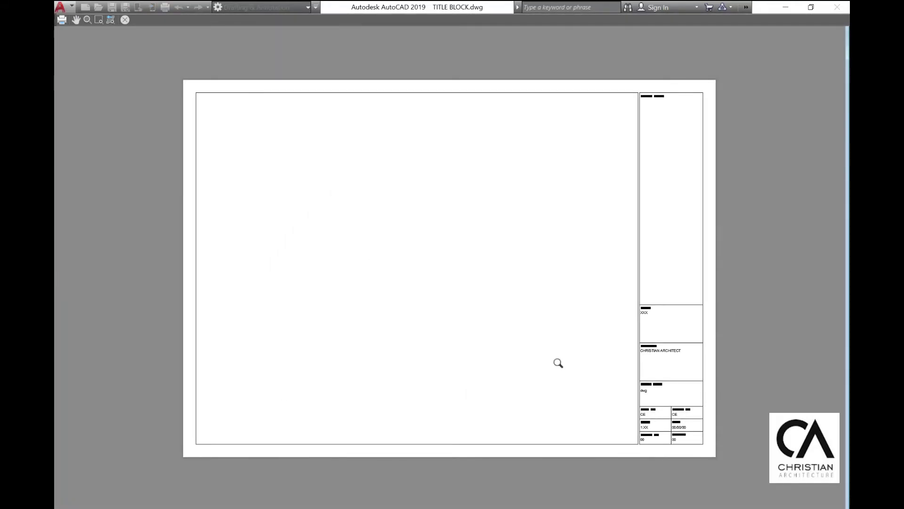
pyautogui.click(61, 20)
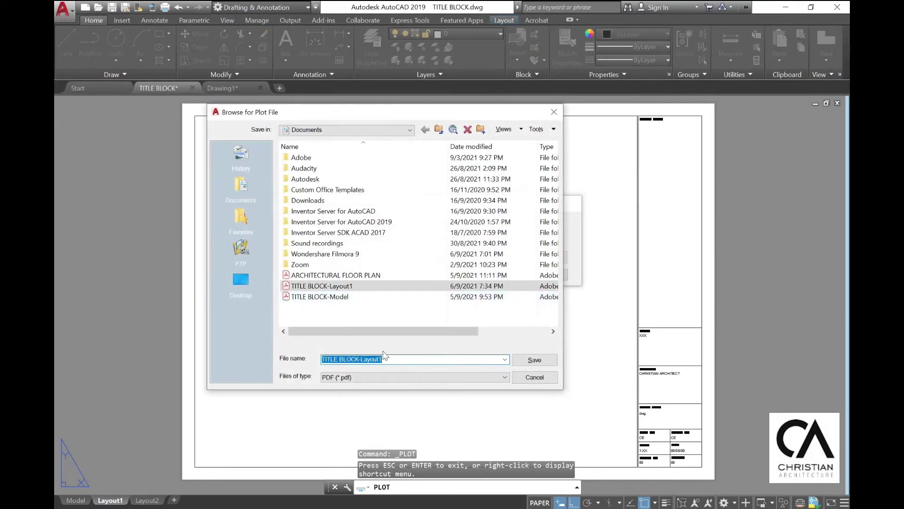
pyautogui.click(241, 280)
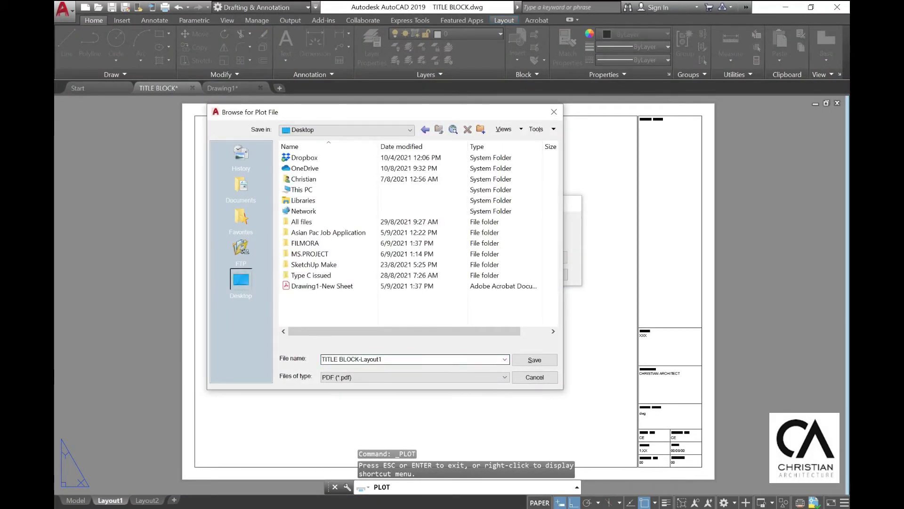
pyautogui.click(536, 360)
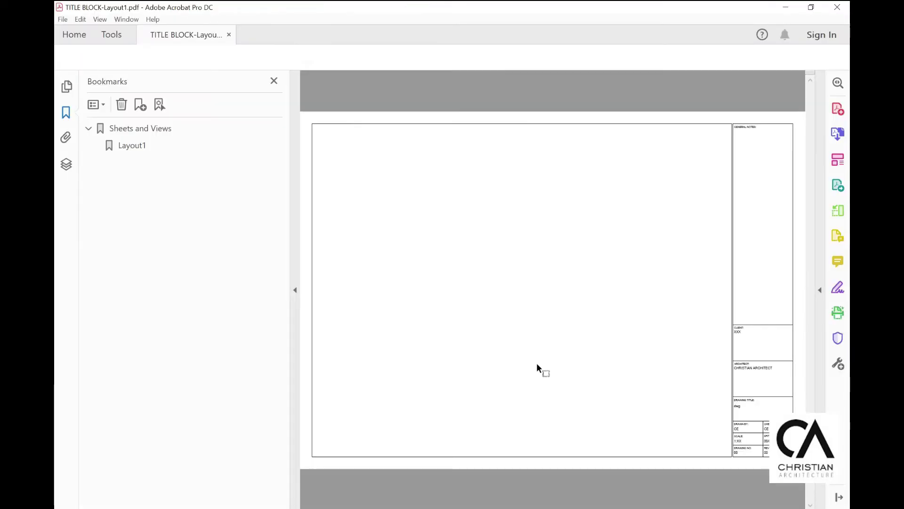
pyautogui.click(274, 81)
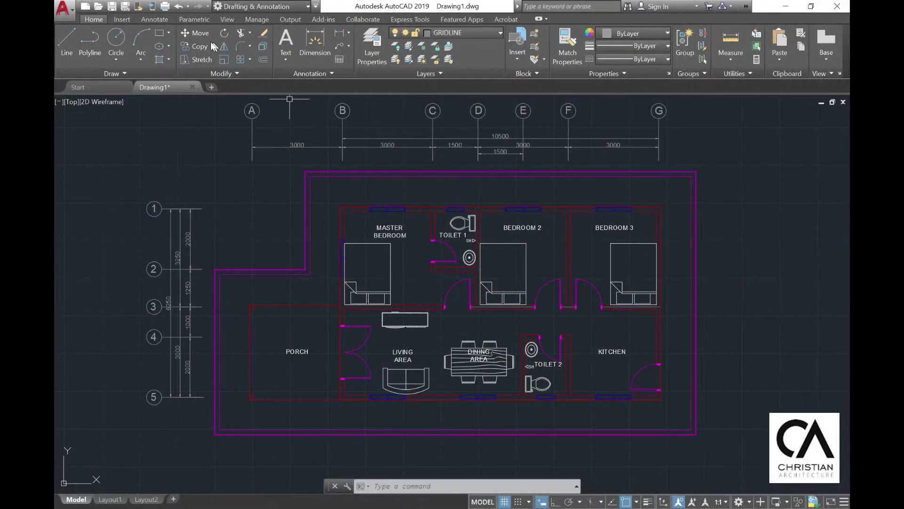
# - Copy the LIVING AREA label to a spot below the floor plan
pyautogui.click(199, 51)
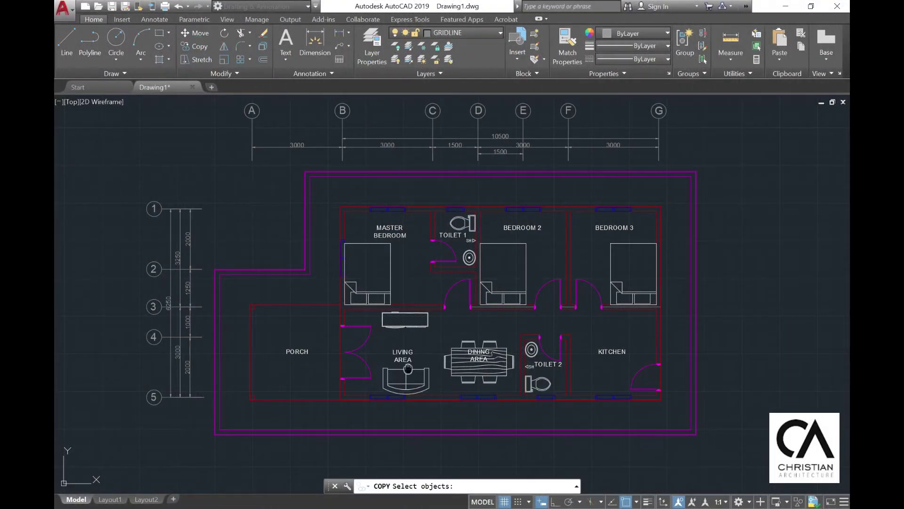
pyautogui.moveTo(408, 368)
pyautogui.mouseDown(button='middle')
pyautogui.moveTo(405, 255)
pyautogui.moveTo(430, 216)
pyautogui.mouseUp(button='middle')
pyautogui.click(423, 202)
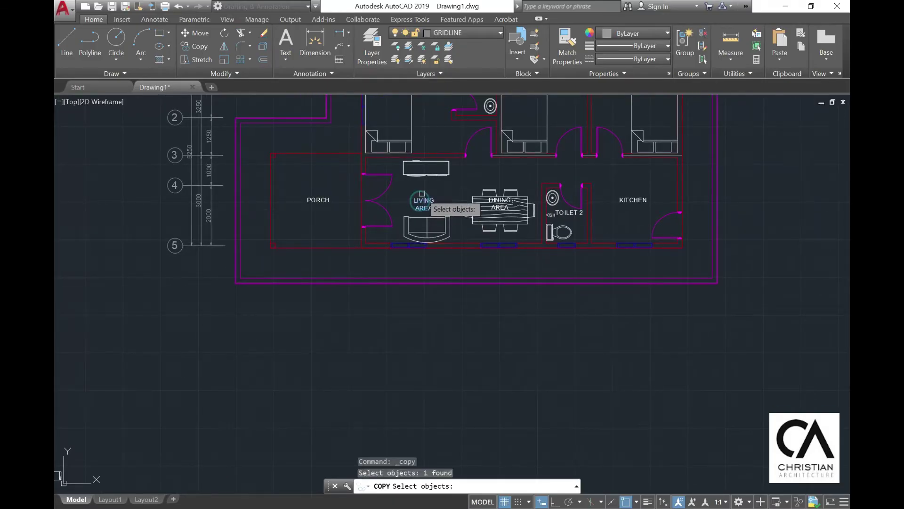
pyautogui.press('Return')
pyautogui.click(421, 189)
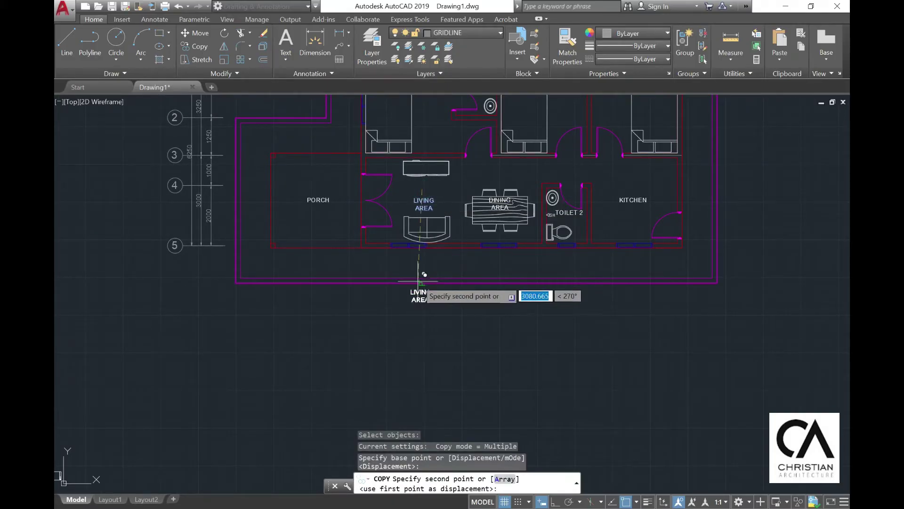
pyautogui.click(422, 310)
pyautogui.scroll(5, 423, 311)
pyautogui.press('Escape')
# - Change the copied label's text to 'ARCHITECTURAL FLOOR PLAN' on one line
pyautogui.click(421, 320)
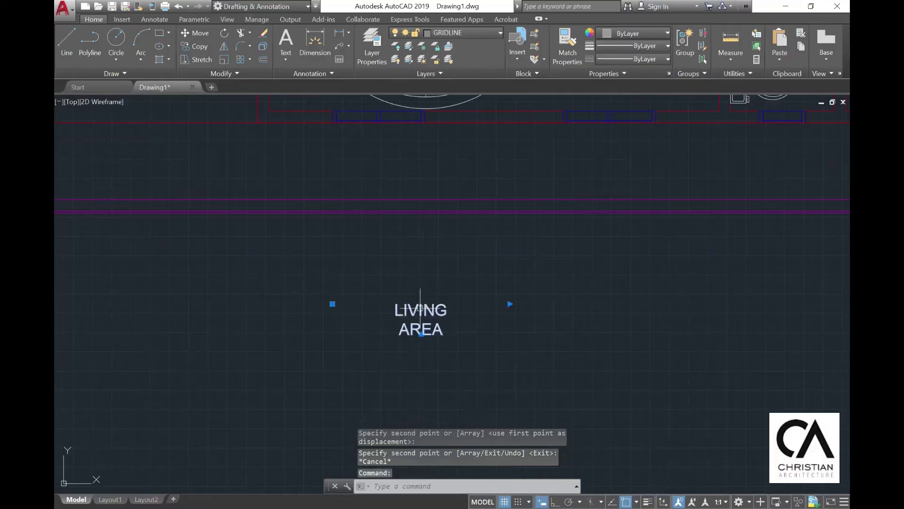
pyautogui.doubleClick(420, 320)
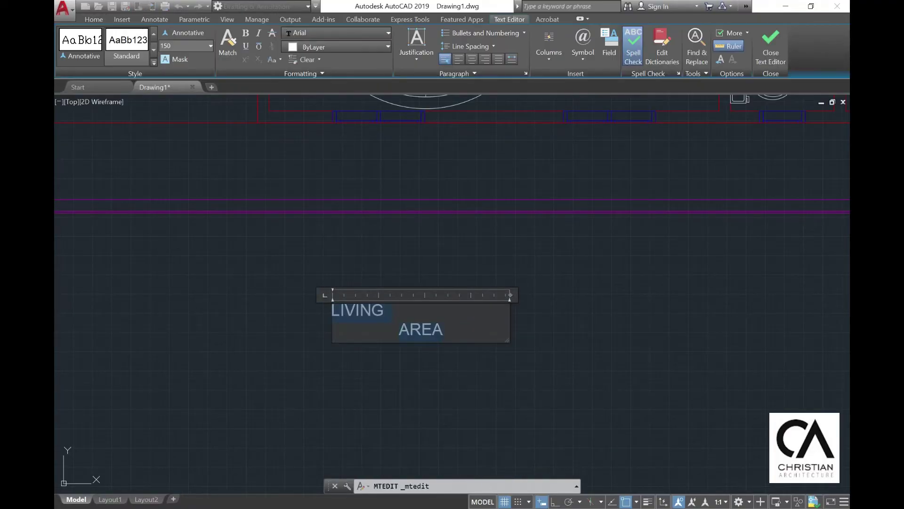
pyautogui.write('ARC')
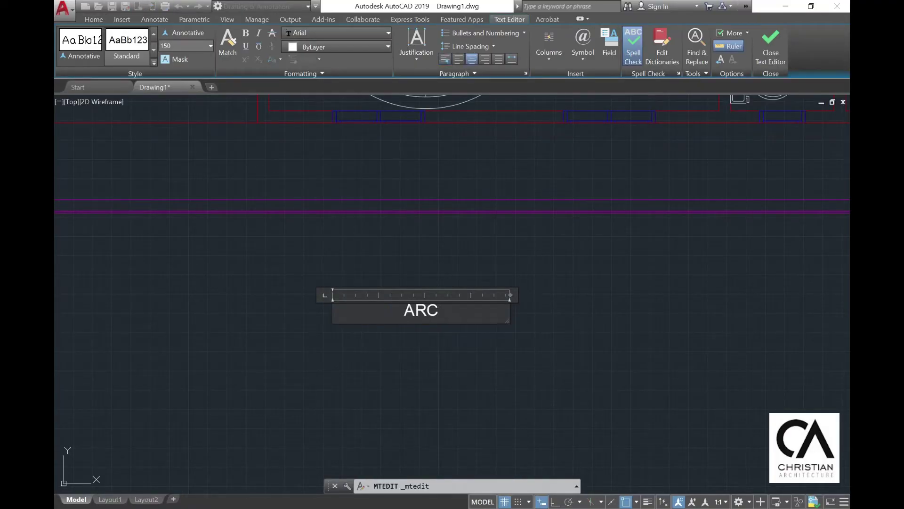
pyautogui.write('HITECTU')
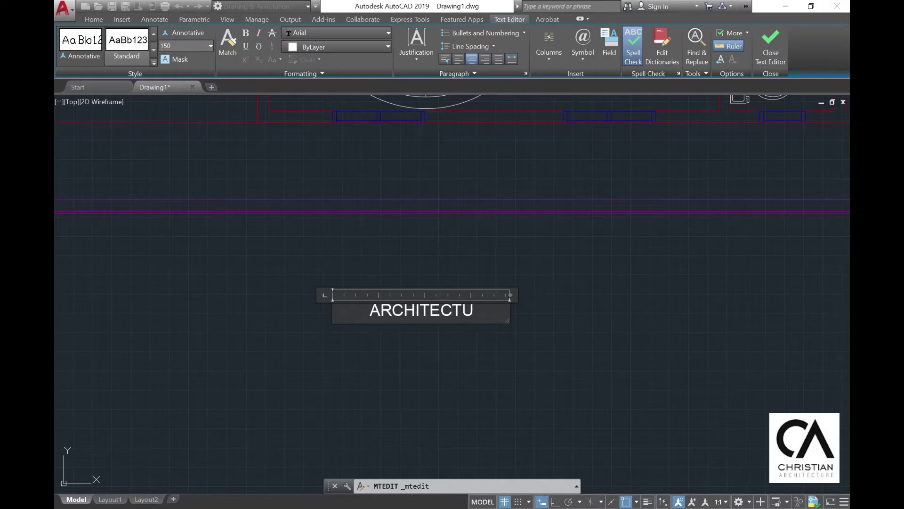
pyautogui.write('RAL FLOOR PLAN')
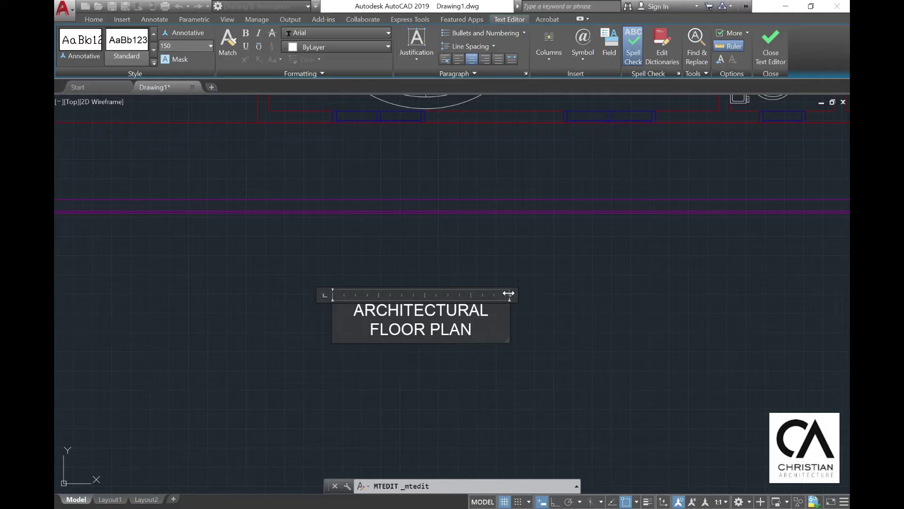
pyautogui.moveTo(508, 295); pyautogui.dragTo(604, 302)
pyautogui.click(589, 370)
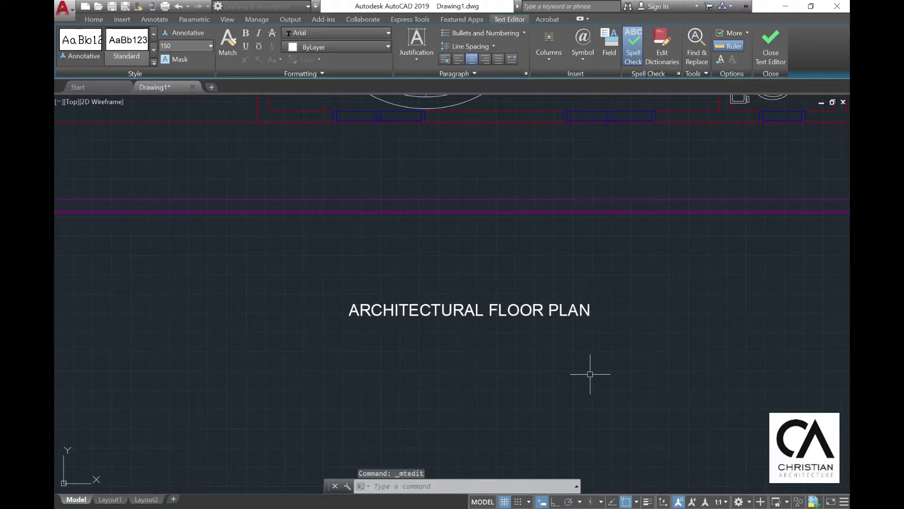
# - Copy the ARCHITECTURAL FLOOR PLAN title to just below itself
pyautogui.click(396, 310)
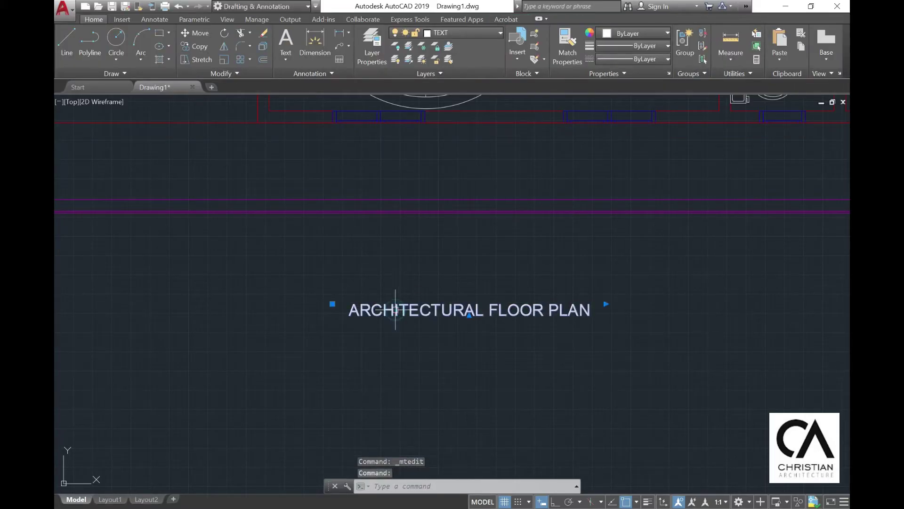
pyautogui.press('Escape')
pyautogui.click(194, 46)
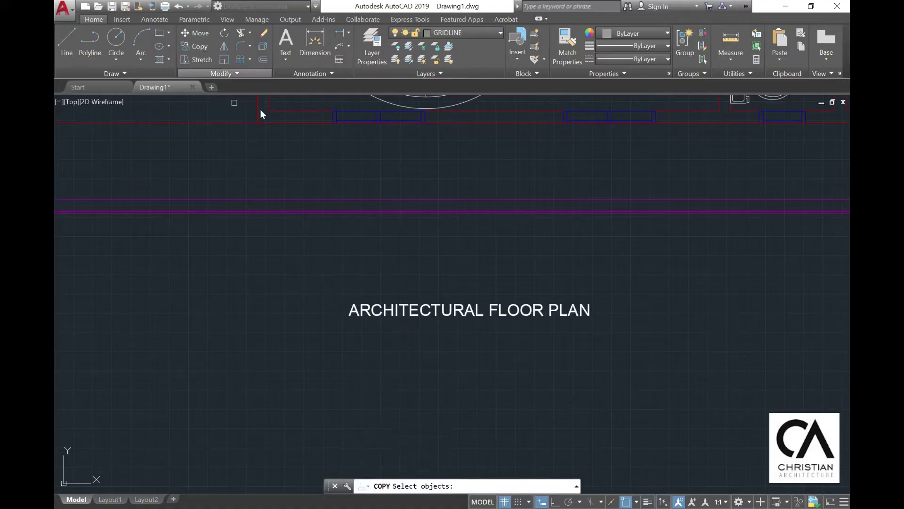
pyautogui.click(366, 310)
pyautogui.press('Return')
pyautogui.click(354, 278)
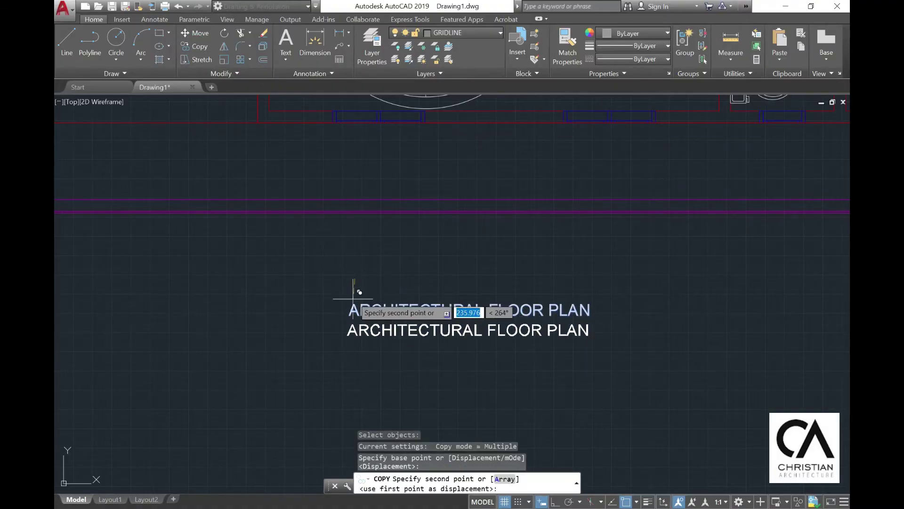
pyautogui.click(354, 316)
pyautogui.press('Escape')
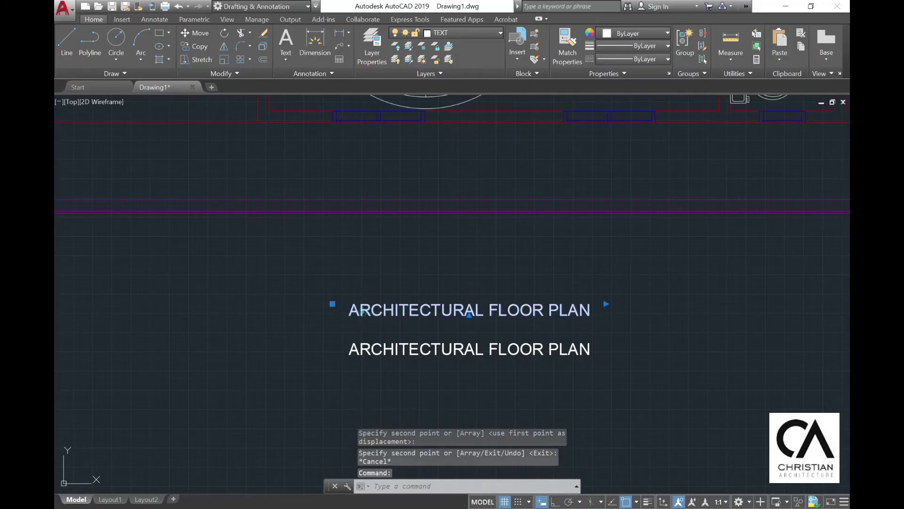
pyautogui.doubleClick(357, 311)
pyautogui.click(375, 339)
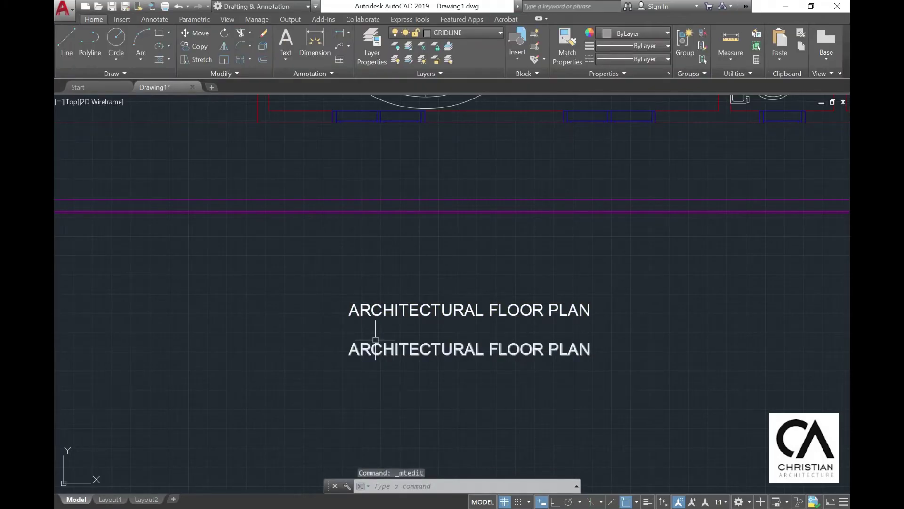
# - Set the upper title's text height to 300 in Properties
pyautogui.click(374, 308)
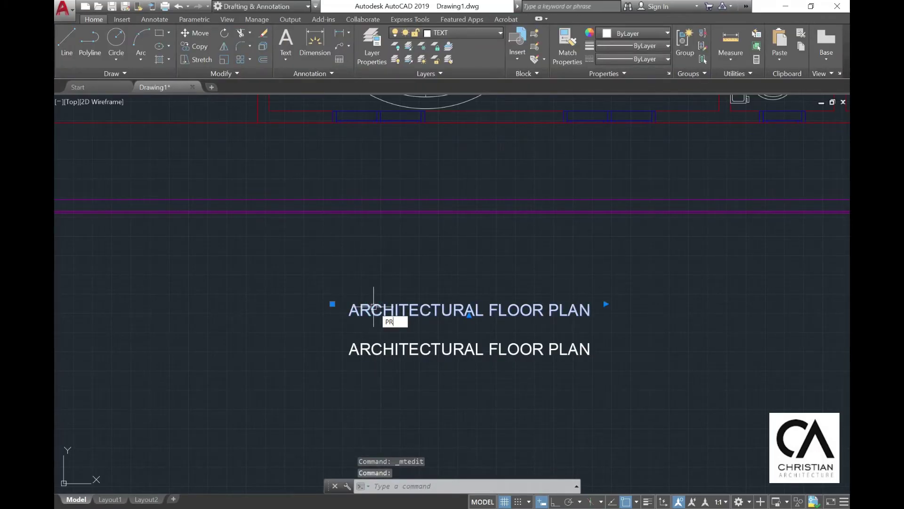
pyautogui.write('PR')
pyautogui.press('Return')
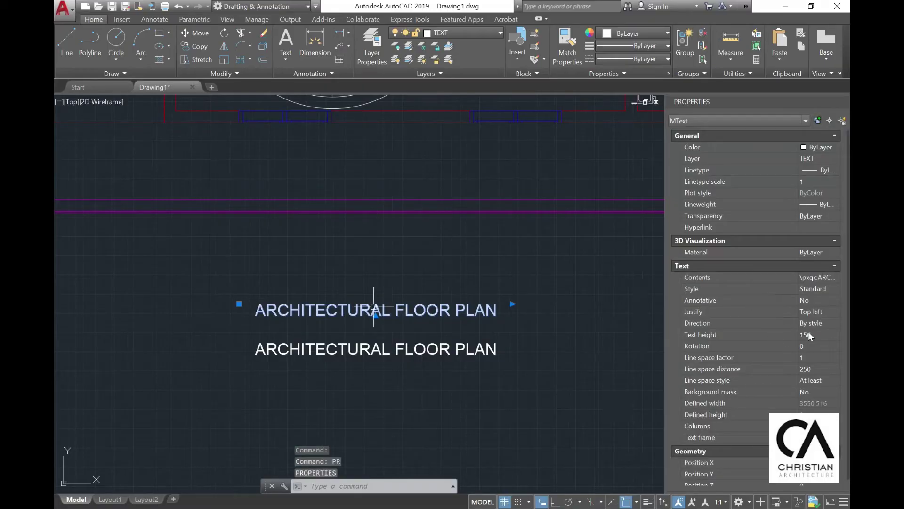
pyautogui.click(809, 334)
pyautogui.write('300')
pyautogui.press('Tab')
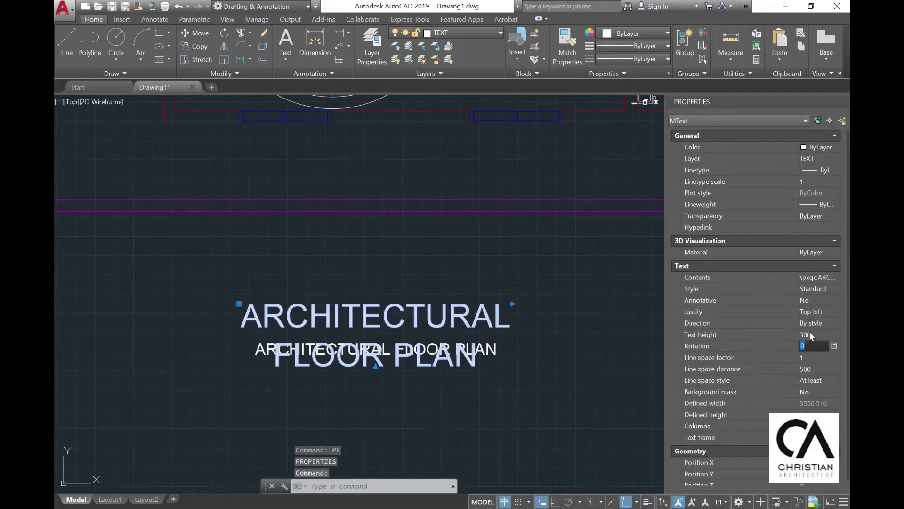
pyautogui.click(512, 303)
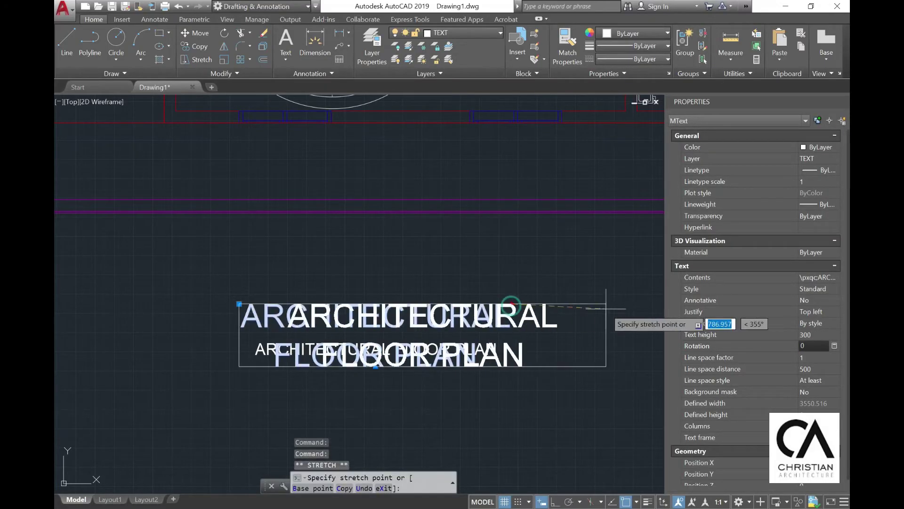
pyautogui.scroll(-3, 652, 309)
pyautogui.scroll(-3, 563, 306)
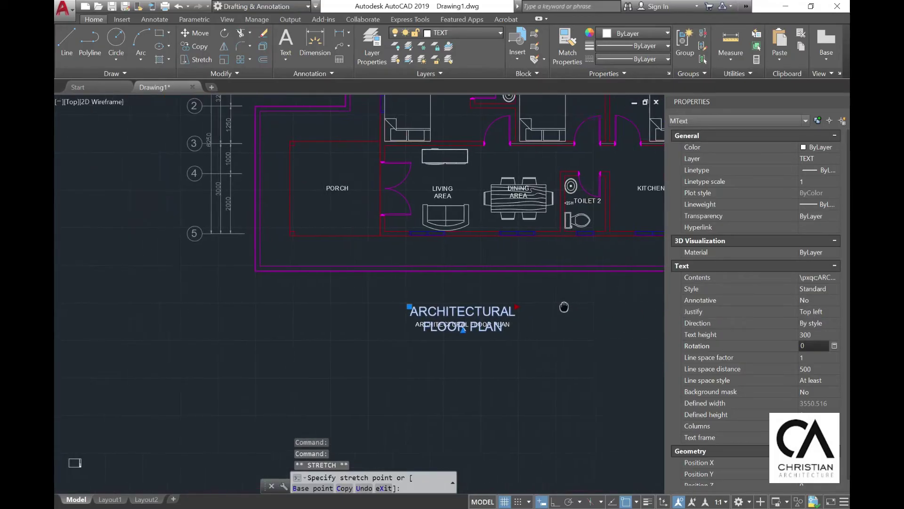
pyautogui.scroll(3, 567, 317)
pyautogui.press('Escape')
pyautogui.press('Escape')
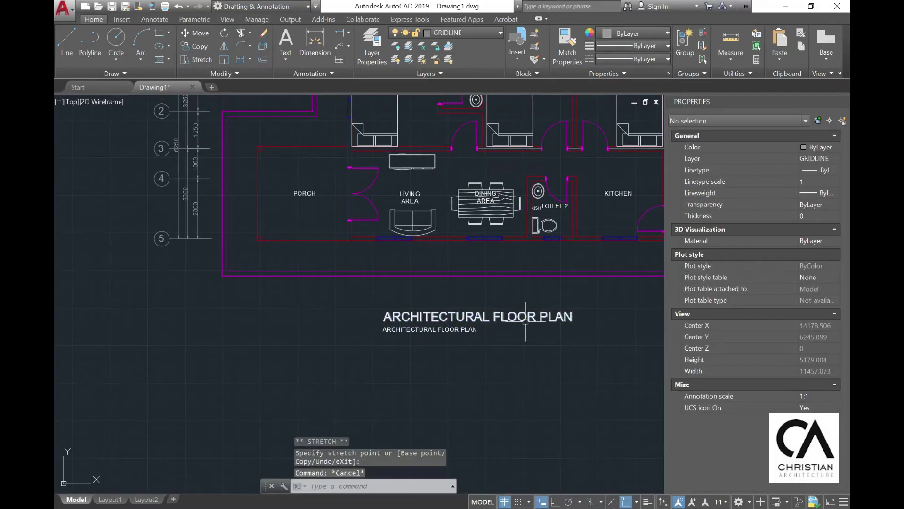
pyautogui.scroll(2, 376, 329)
# - Change the lower copy's text to 'SCALE 1:75'
pyautogui.click(394, 329)
pyautogui.doubleClick(407, 329)
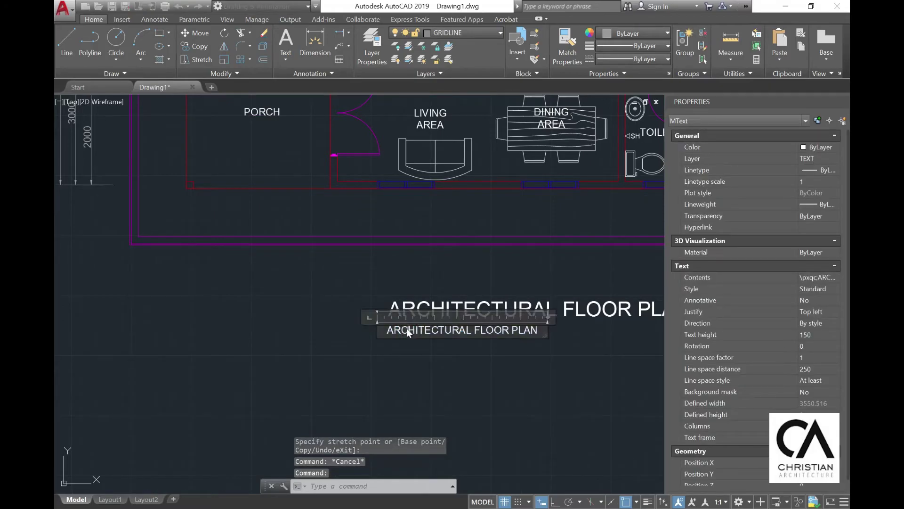
pyautogui.write('SCALE 1:')
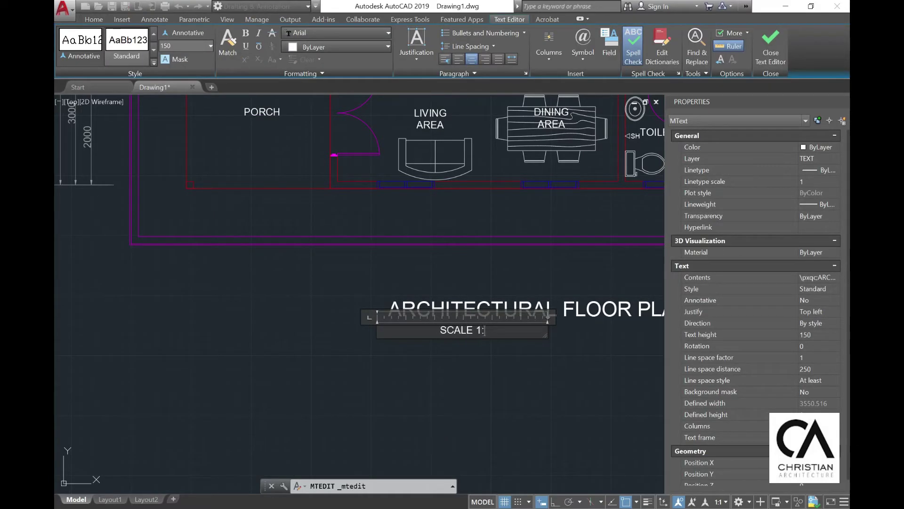
pyautogui.write('75')
pyautogui.click(437, 389)
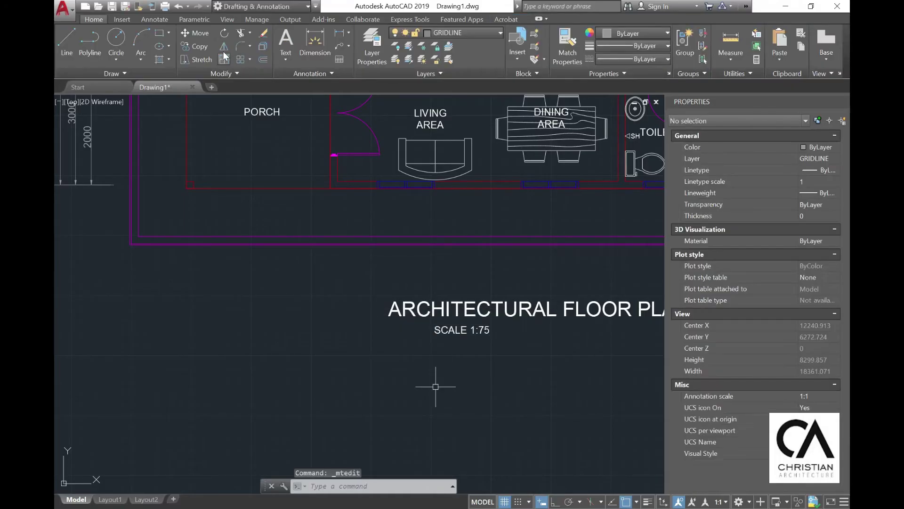
# - Move the SCALE 1:75 label under the title's left edge and close Properties
pyautogui.write('m')
pyautogui.press('Return')
pyautogui.click(448, 332)
pyautogui.press('Return')
pyautogui.click(471, 340)
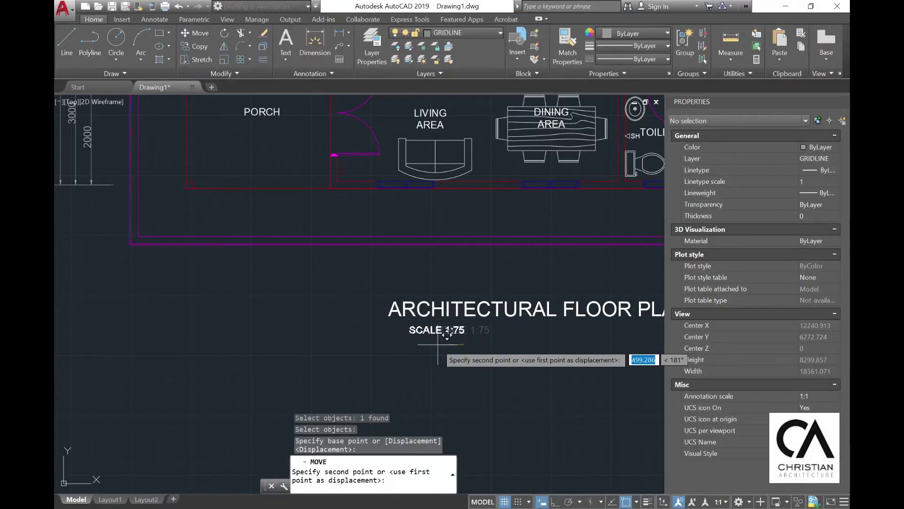
pyautogui.click(414, 343)
pyautogui.press('Escape')
pyautogui.hotkey('ctrl', '1')
pyautogui.scroll(-5, 475, 330)
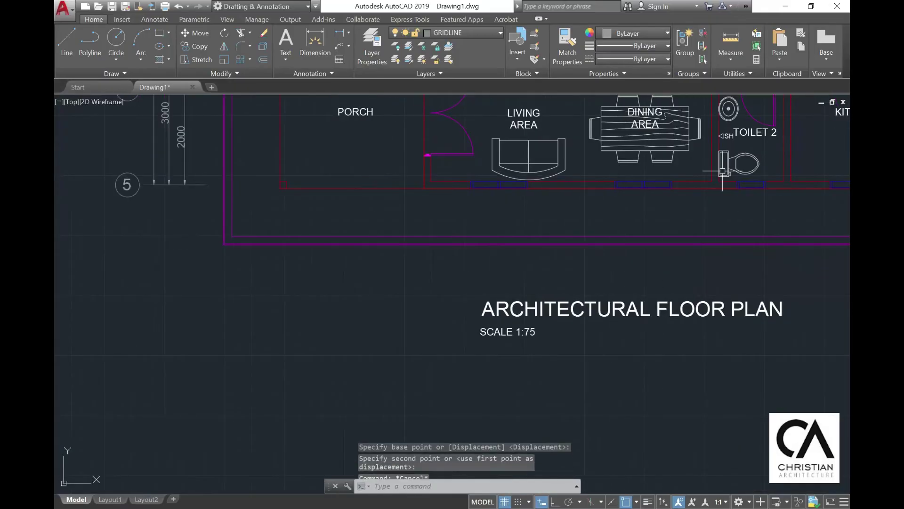
pyautogui.scroll(4, 448, 268)
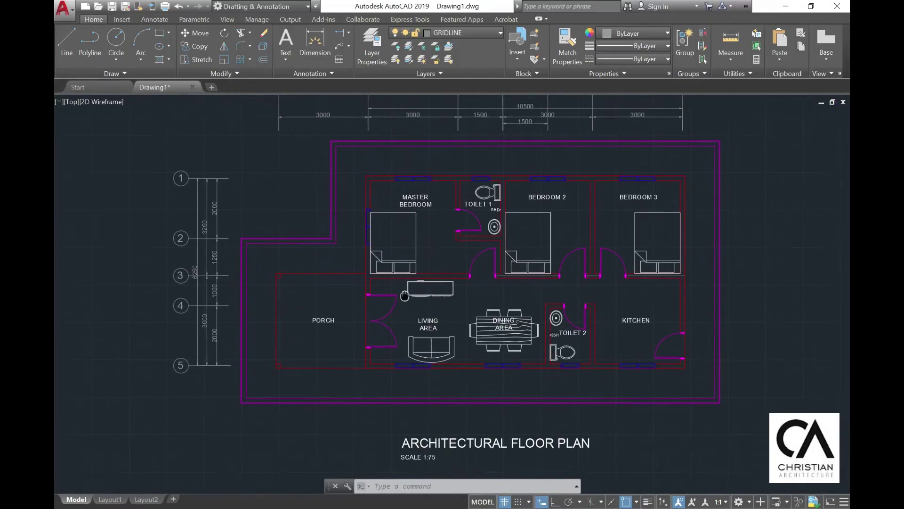
# - Switch to Layout1 and delete its layout viewport
pyautogui.click(110, 499)
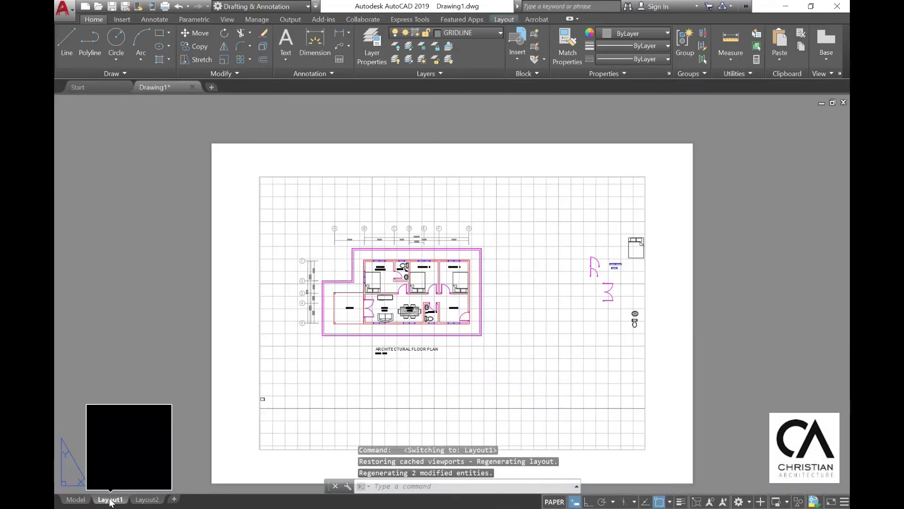
pyautogui.click(669, 213)
pyautogui.click(622, 170)
pyautogui.press('Delete')
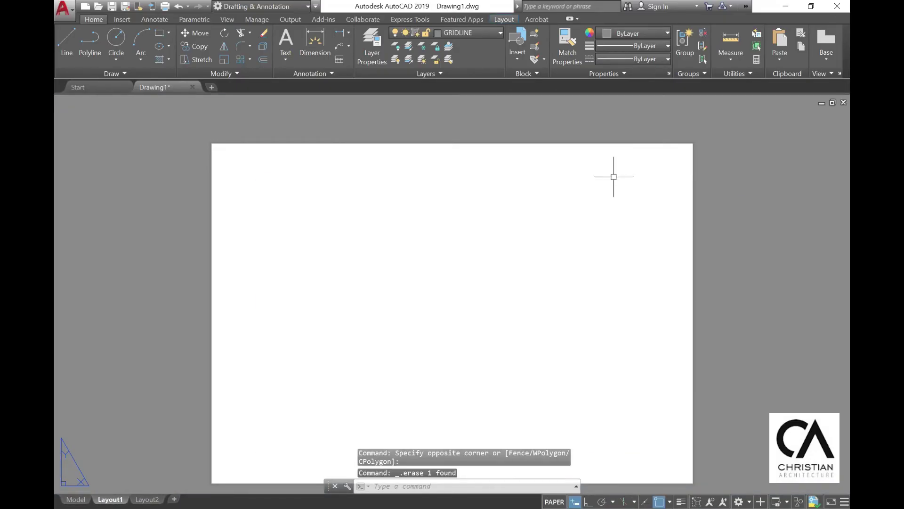
# - Modify Layout1's page setup to DWG To PDF.pc3 with ISO full bleed A3 paper
pyautogui.rightClick(101, 500)
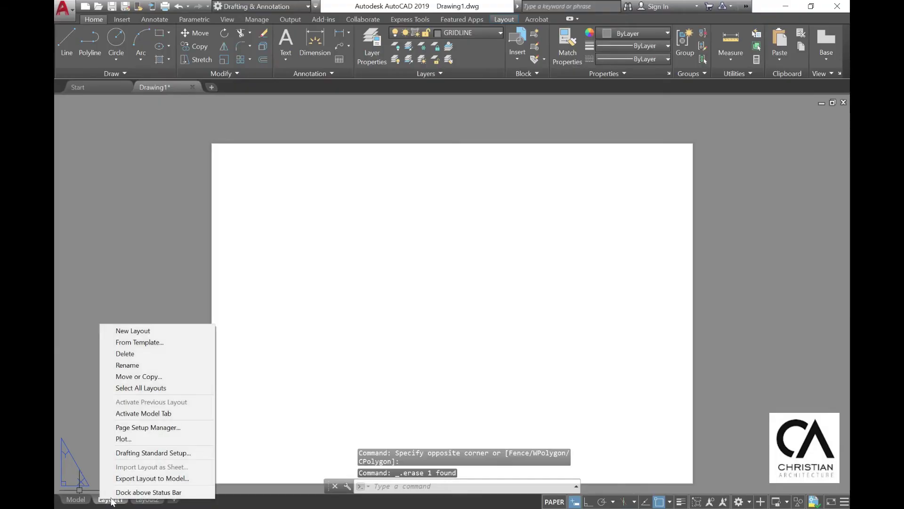
pyautogui.click(137, 426)
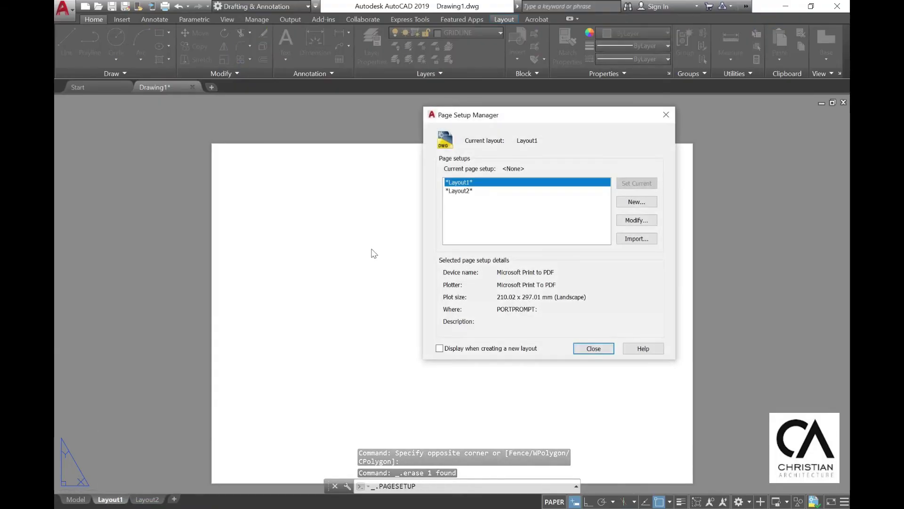
pyautogui.click(635, 220)
pyautogui.click(475, 161)
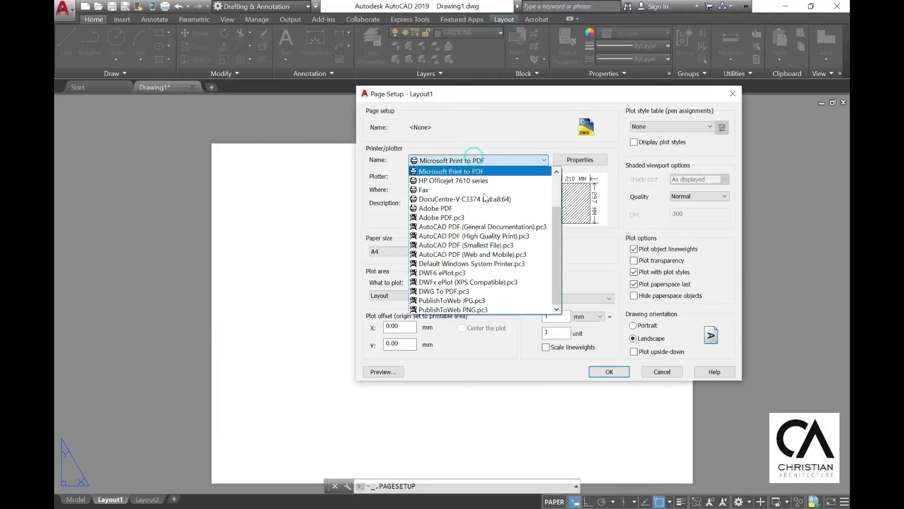
pyautogui.click(446, 292)
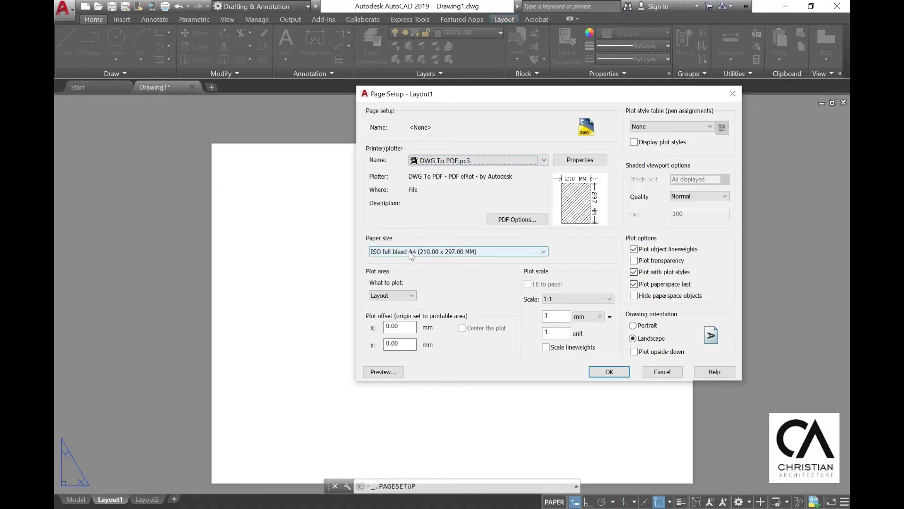
pyautogui.click(411, 252)
pyautogui.moveTo(542, 320); pyautogui.dragTo(541, 269)
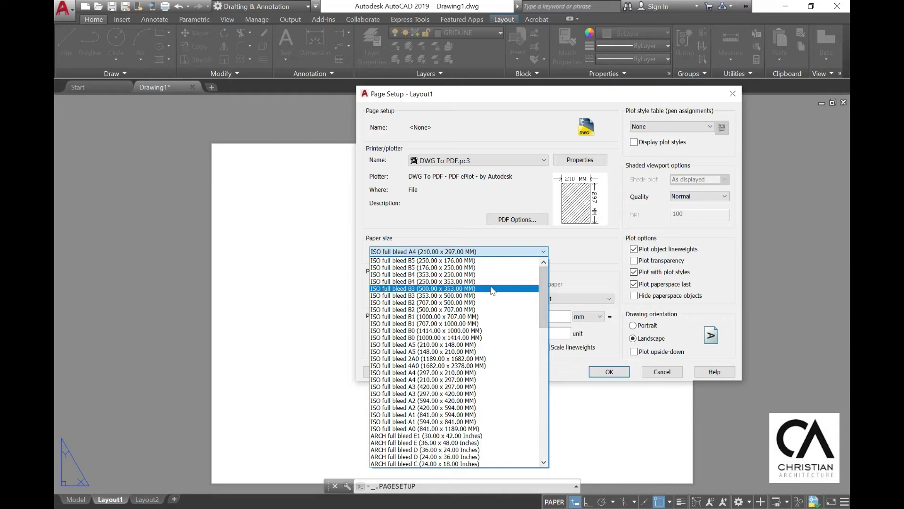
pyautogui.click(426, 386)
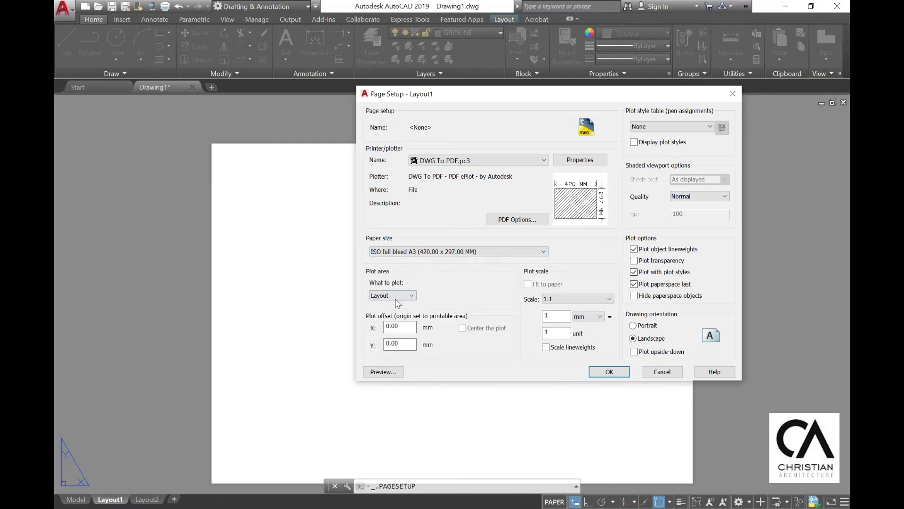
pyautogui.click(595, 372)
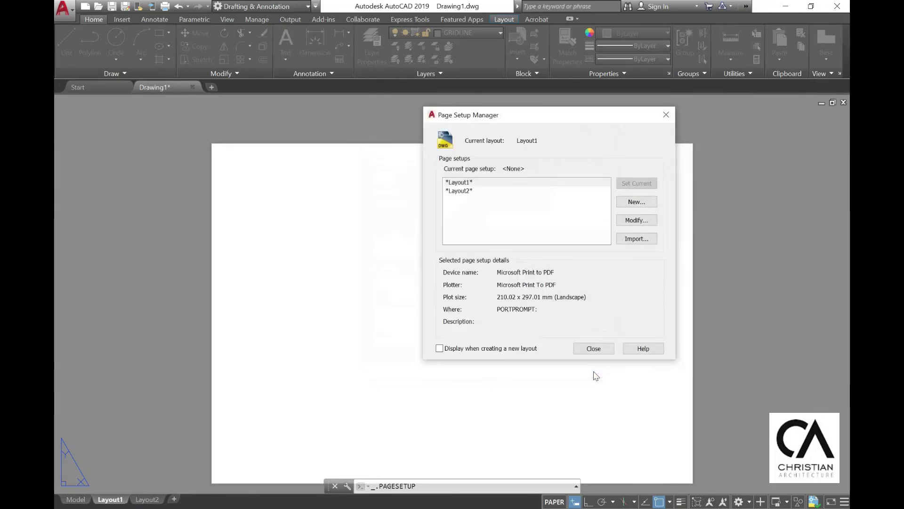
pyautogui.click(592, 348)
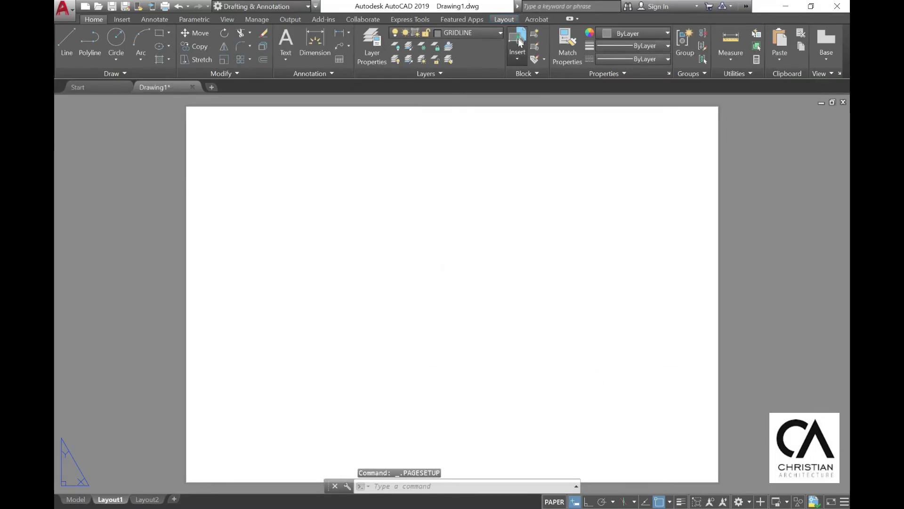
# - Insert the A3-TITLE BLOCK at the origin 0,0,0
pyautogui.click(517, 45)
pyautogui.click(614, 152)
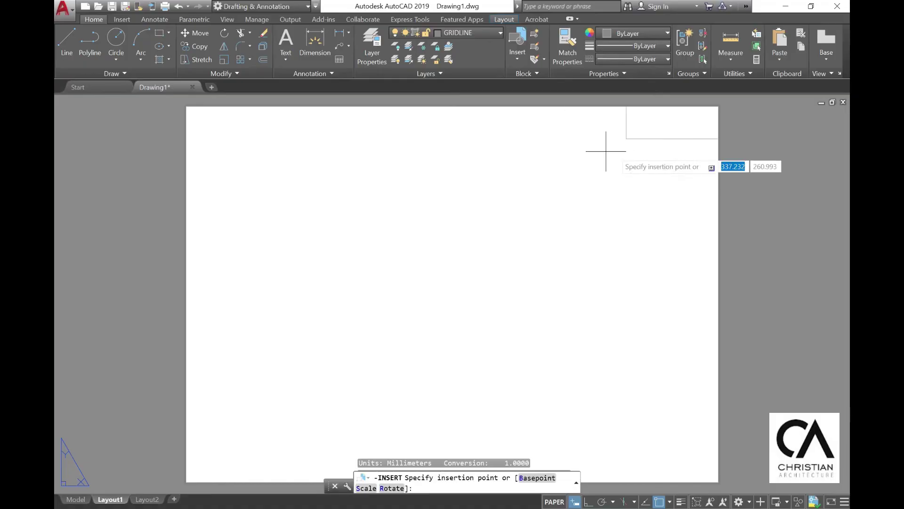
pyautogui.write('0')
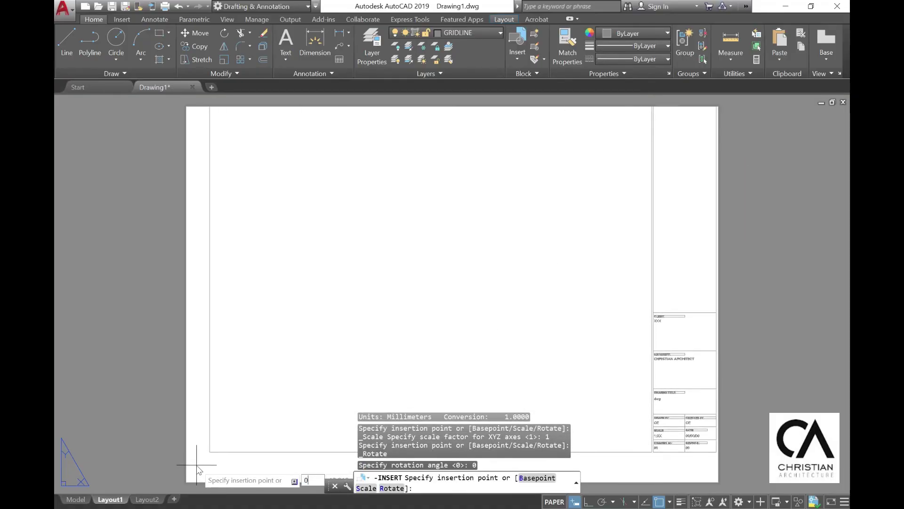
pyautogui.write(',0,0')
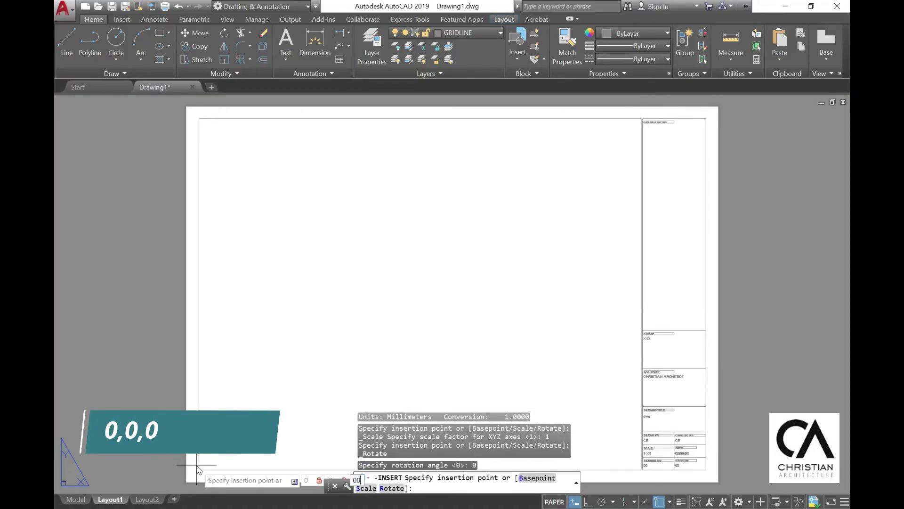
pyautogui.write('0')
pyautogui.press('Return')
pyautogui.press('Escape')
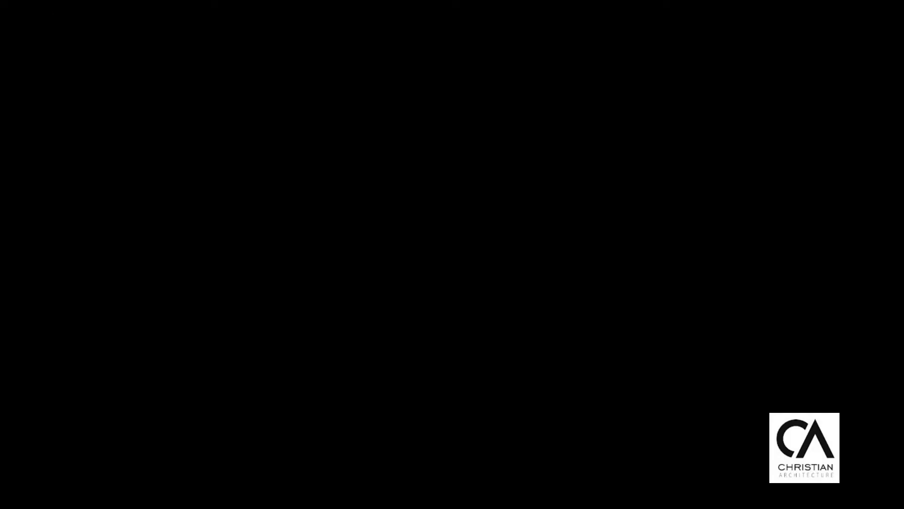
# - Create a viewport with MV spanning the title block frame
pyautogui.write('mv')
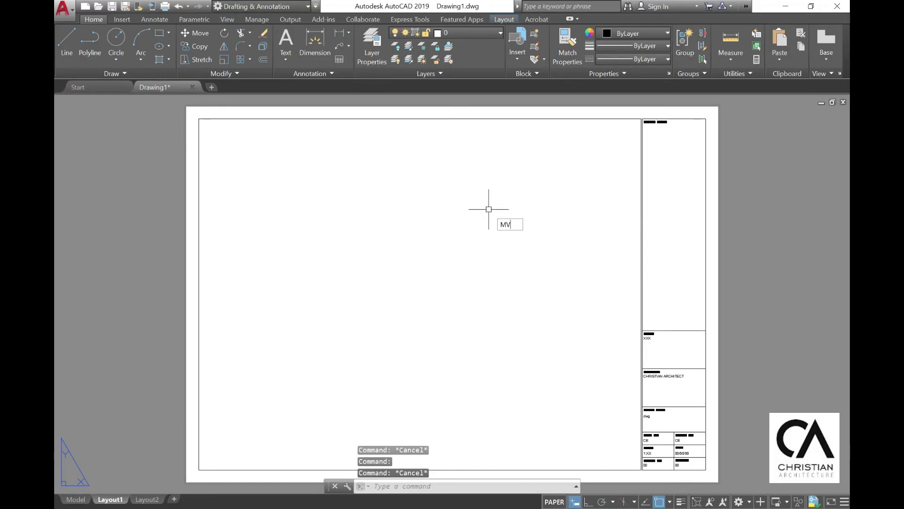
pyautogui.press('Return')
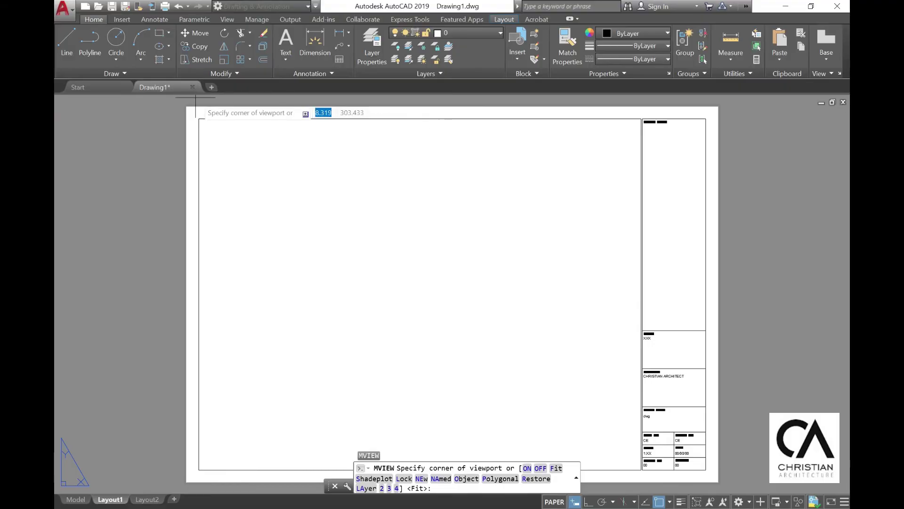
pyautogui.click(199, 119)
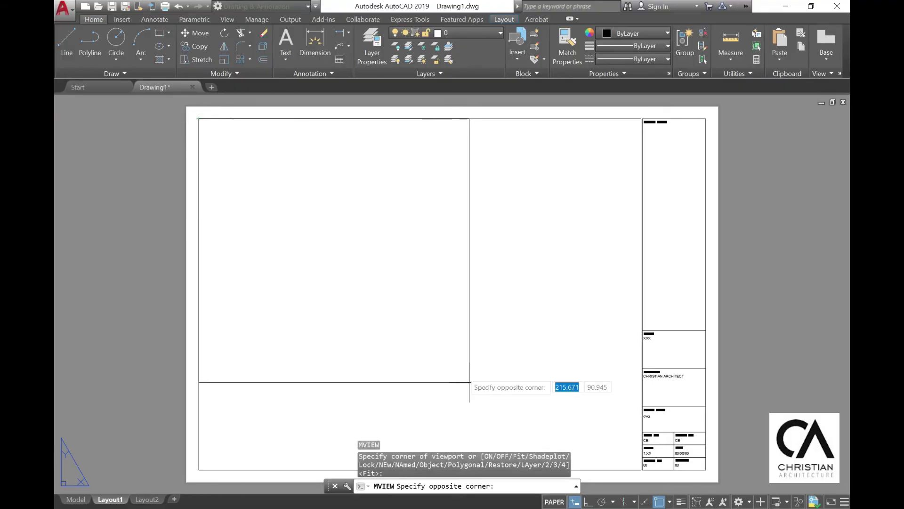
pyautogui.click(641, 470)
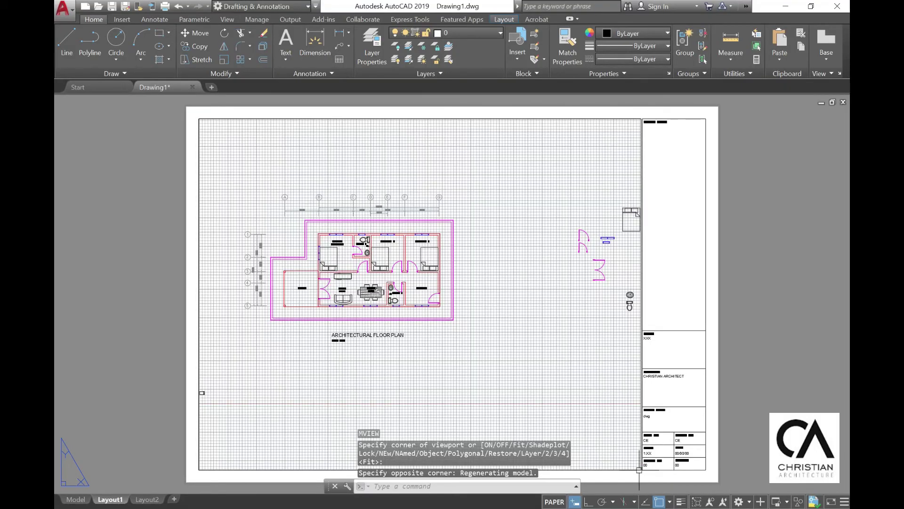
# - Scale the floor plan in the viewport to 1:75 using ZOOM 1/75XP, then return to paper space
pyautogui.doubleClick(255, 188)
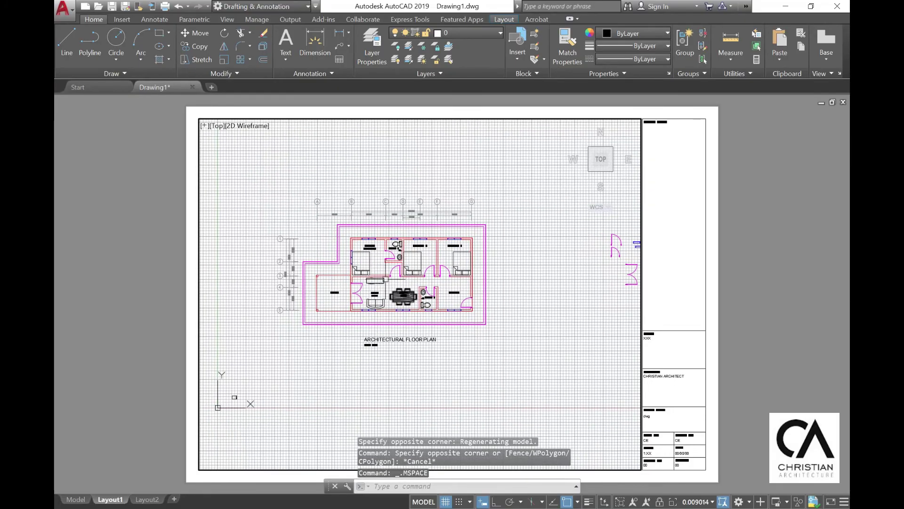
pyautogui.moveTo(379, 227); pyautogui.dragTo(406, 244, button='middle')
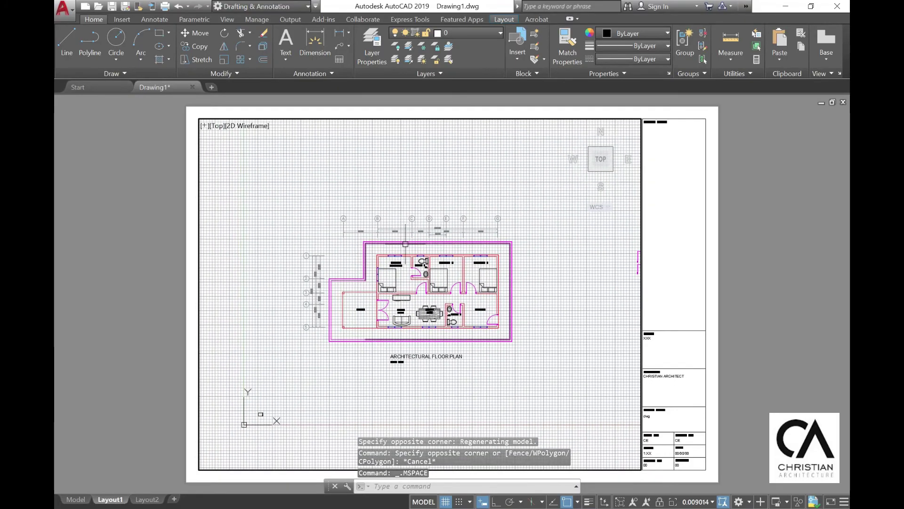
pyautogui.write('ZOOM')
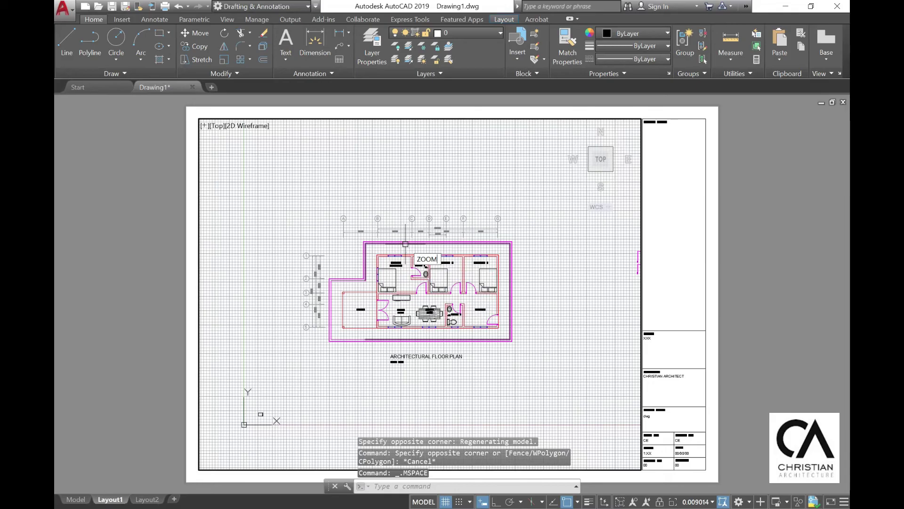
pyautogui.press('Return')
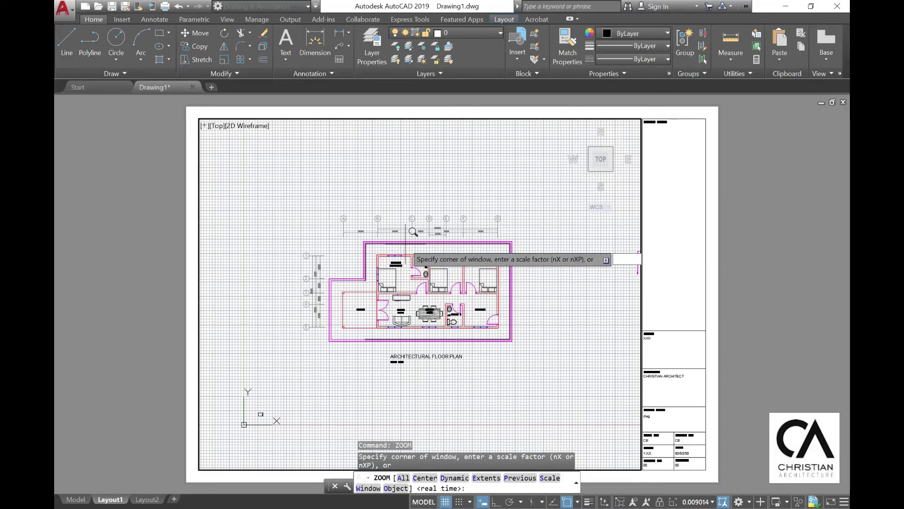
pyautogui.write('1/75XP')
pyautogui.press('Return')
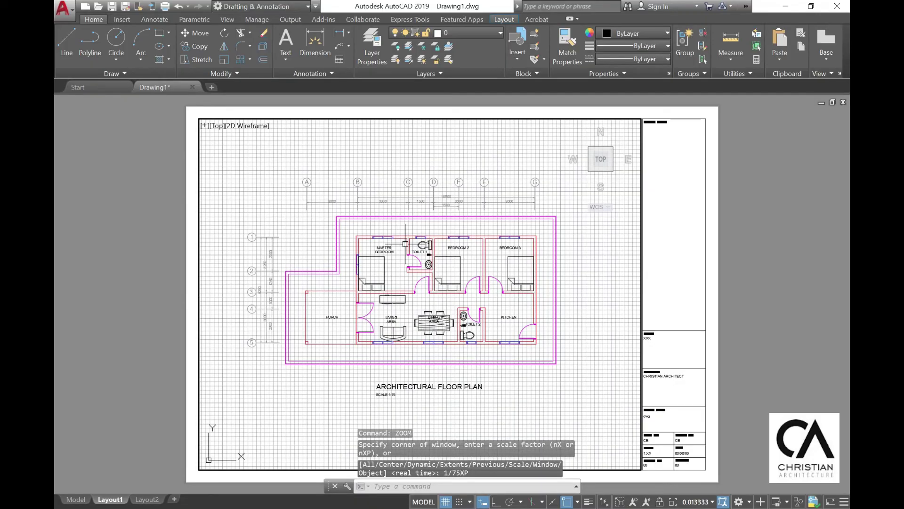
pyautogui.press('Return')
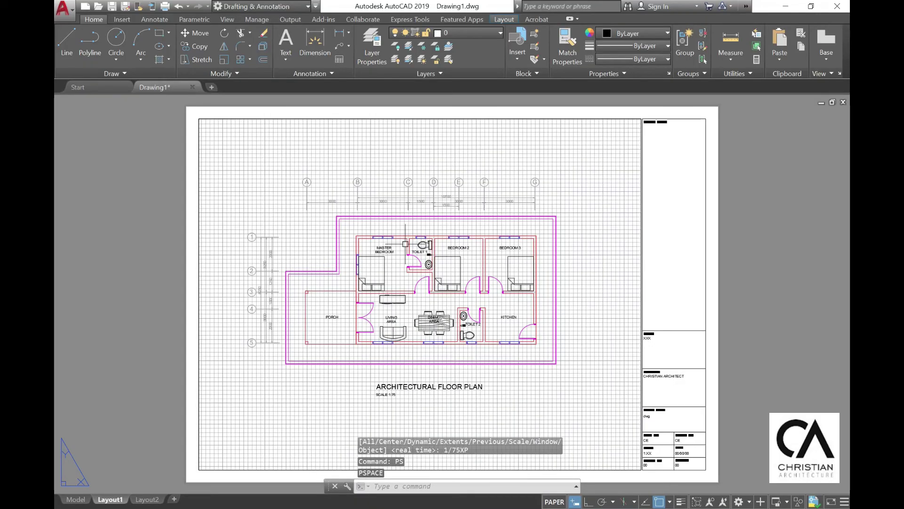
pyautogui.hotkey('ctrl', 'p')
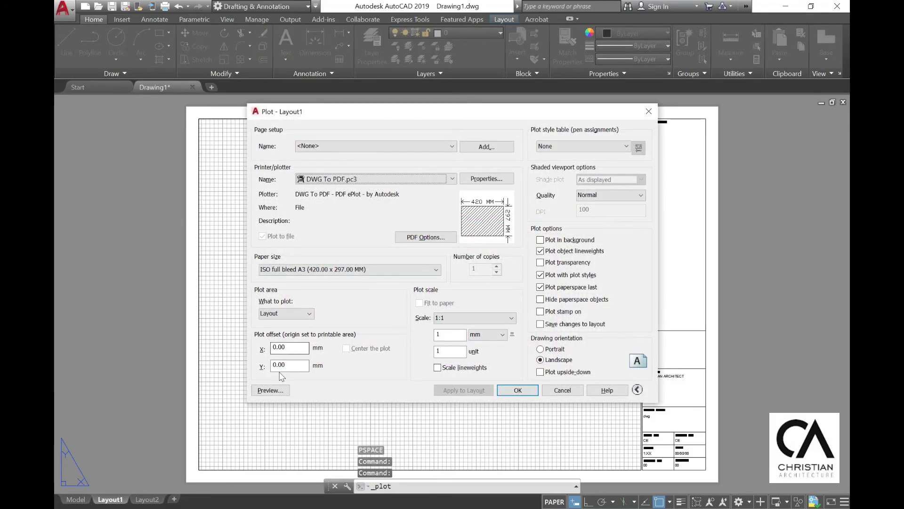
# - Preview the layout and plot it to a PDF named FLOOR PLAN
pyautogui.click(281, 388)
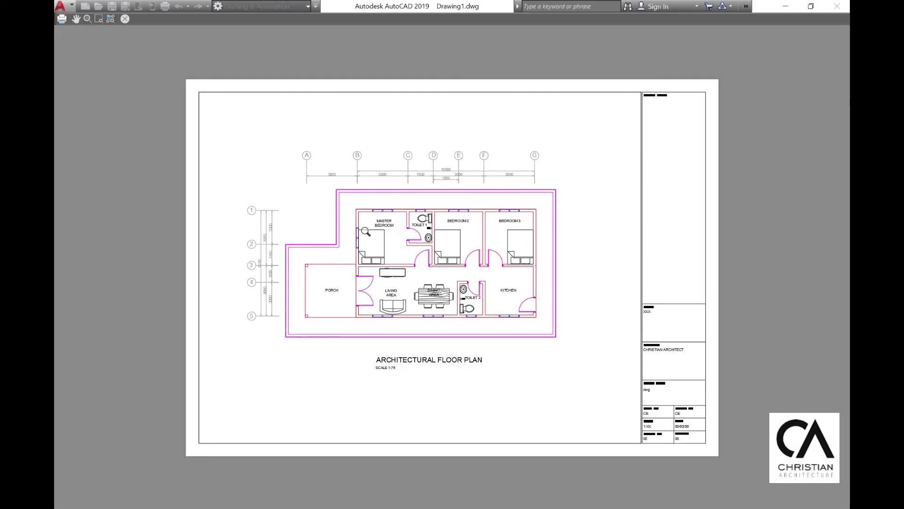
pyautogui.click(62, 18)
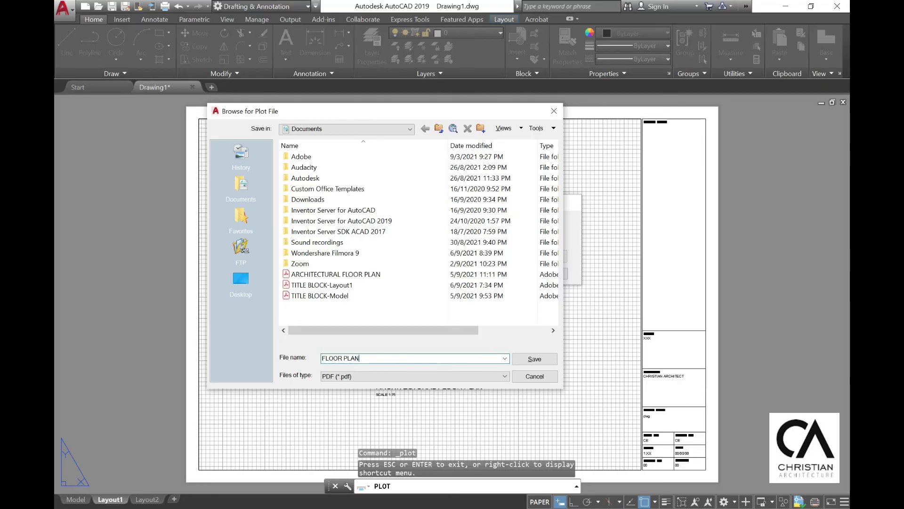
pyautogui.click(534, 359)
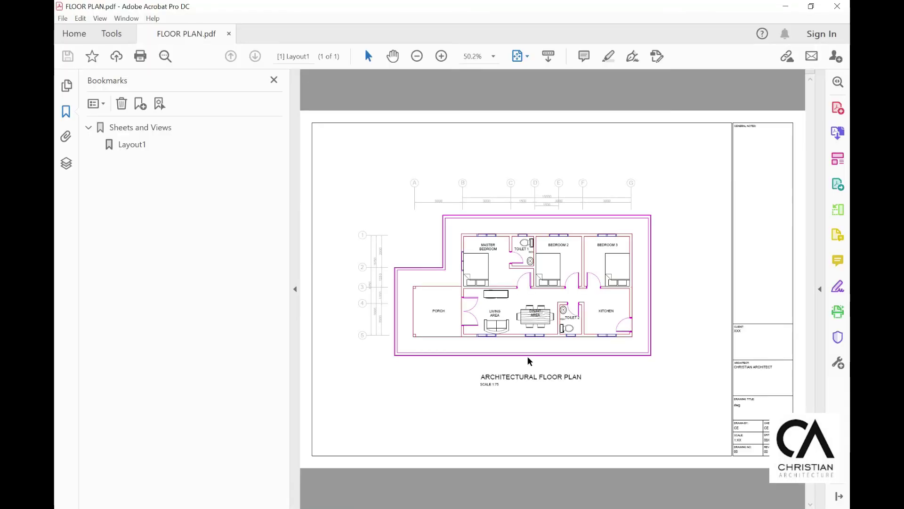
# - Close the Bookmarks panel so the FLOOR PLAN page fills the window
pyautogui.click(273, 80)
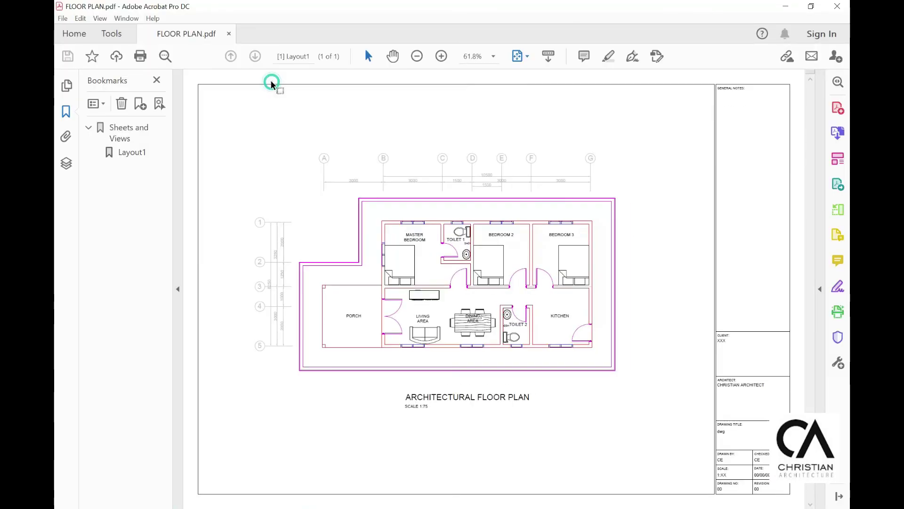